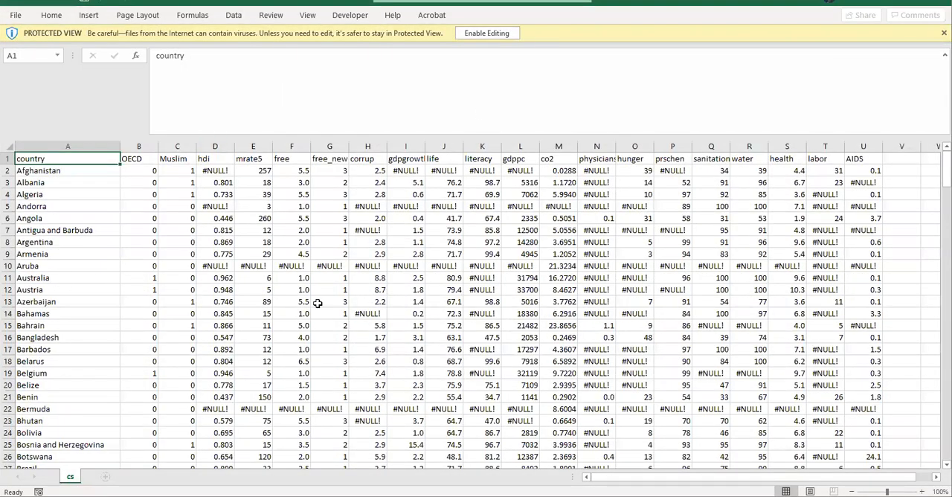
Examine the worksheet's layout: the variable names in row 1, the country column and Afghanistan's data row
{"action": "left_click", "coordinate": [42, 171]}
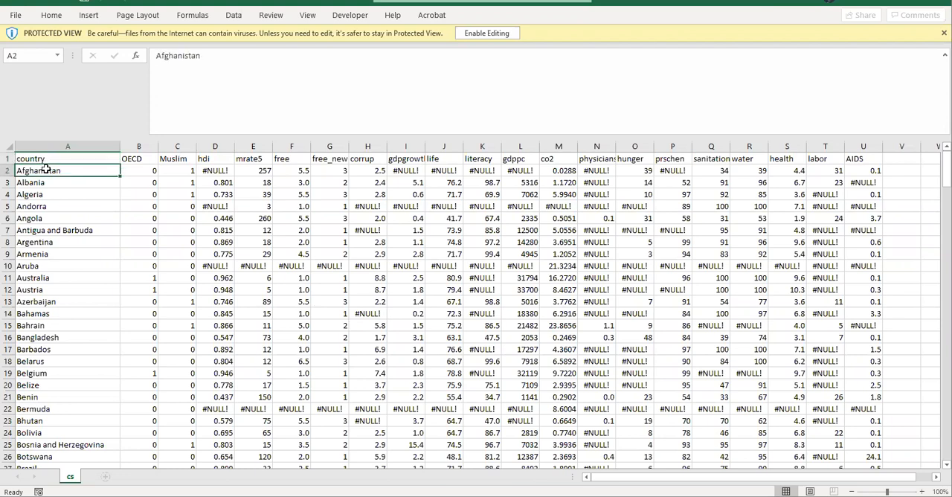
{"action": "left_click_drag", "start_coordinate": [42, 159], "coordinate": [855, 154]}
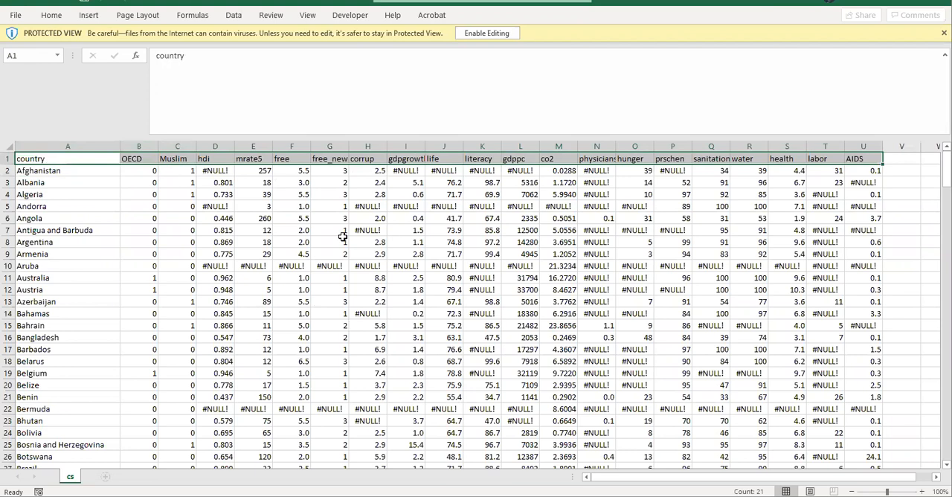
{"action": "left_click", "coordinate": [66, 147]}
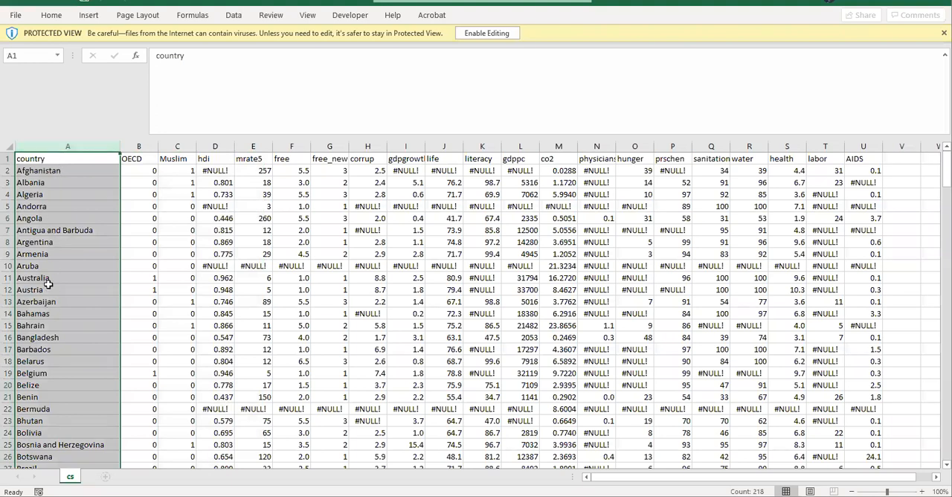
{"action": "left_click_drag", "start_coordinate": [57, 169], "coordinate": [789, 183]}
{"action": "left_click", "coordinate": [294, 172]}
Inspect the #NULL! missing-value cells in Afghanistan's row and in the physicians column for Australia
{"action": "left_click", "coordinate": [212, 170]}
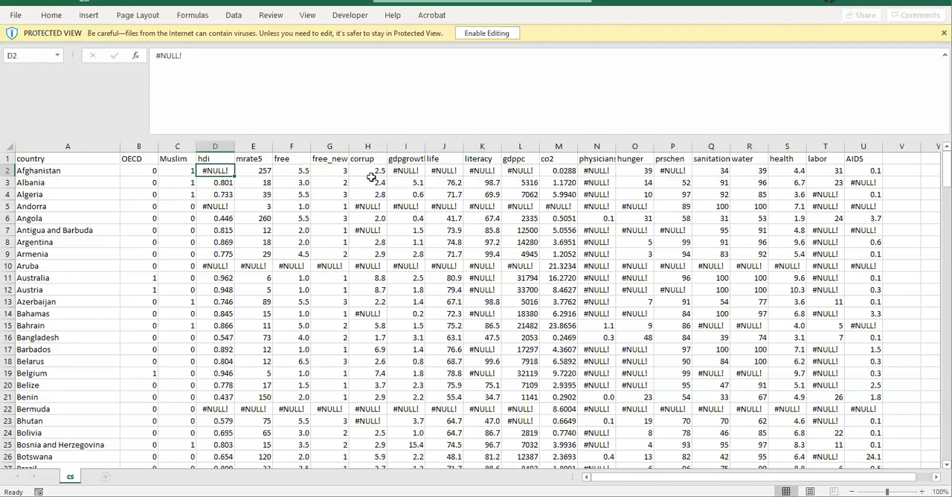
{"action": "left_click", "coordinate": [407, 171]}
{"action": "left_click", "coordinate": [513, 171]}
{"action": "left_click", "coordinate": [595, 171]}
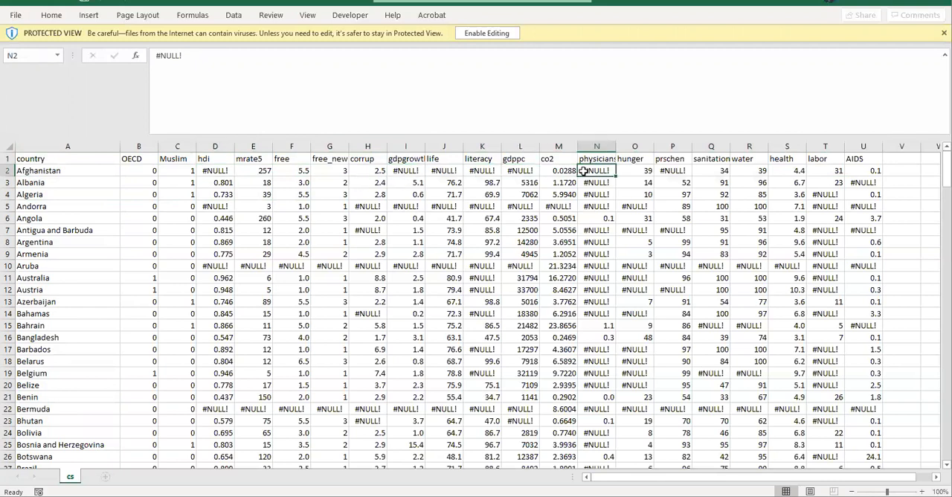
{"action": "left_click", "coordinate": [591, 278]}
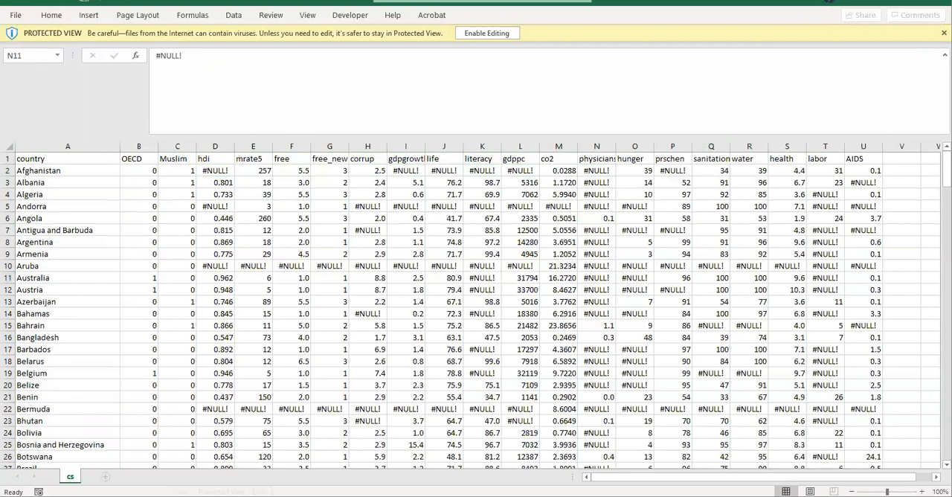
Switch to the IBM SPSS Statistics welcome window and dismiss it
{"action": "key", "text": "alt+Tab"}
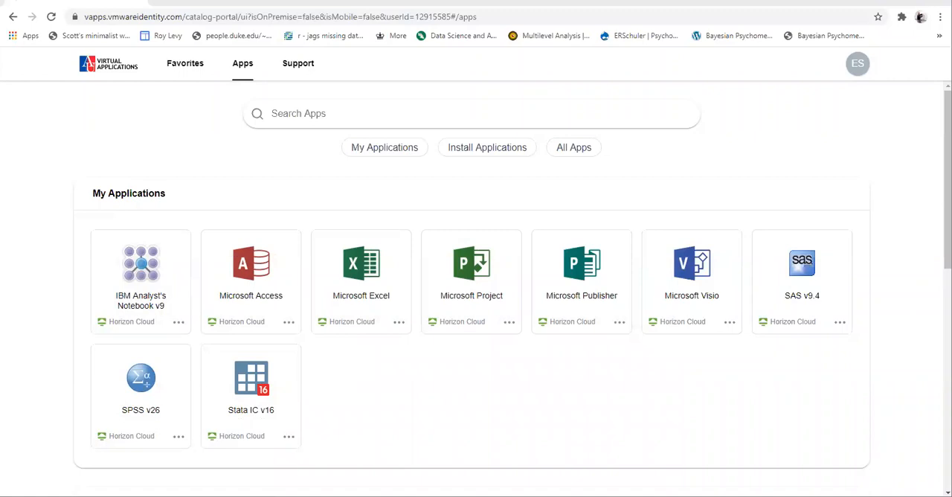
{"action": "mouse_move", "coordinate": [307, 495]}
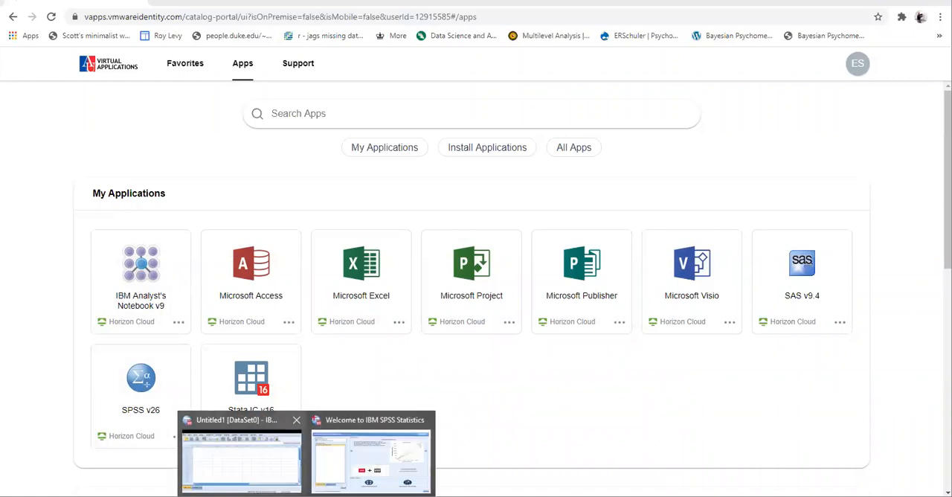
{"action": "left_click", "coordinate": [343, 447]}
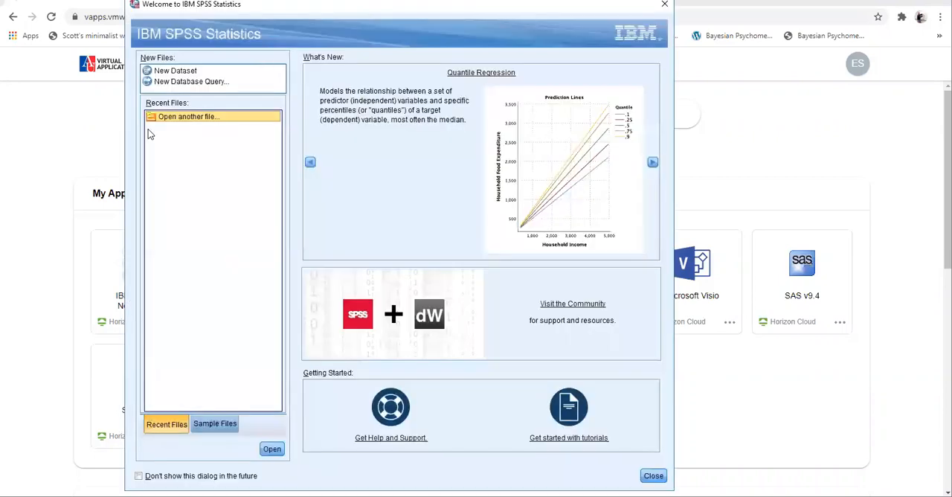
{"action": "left_click", "coordinate": [663, 6]}
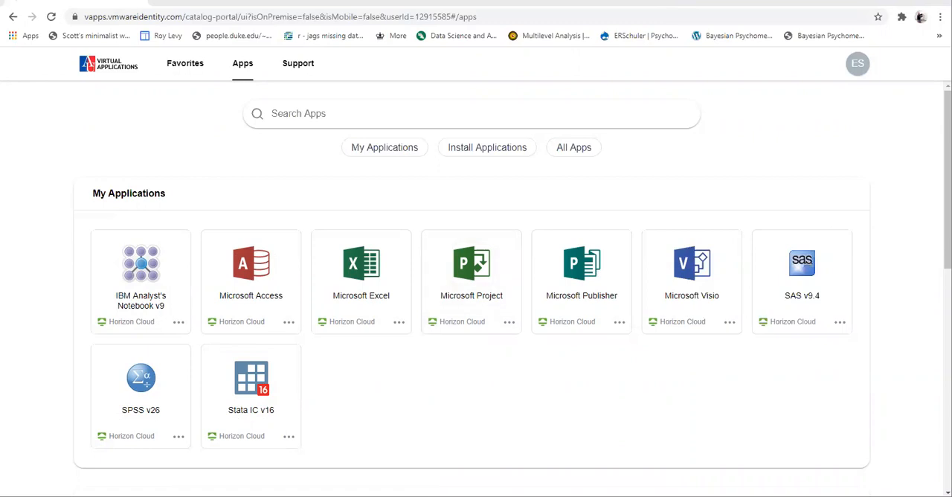
Switch to File Explorer and view the contents of the Desktop folder
{"action": "mouse_move", "coordinate": [307, 496]}
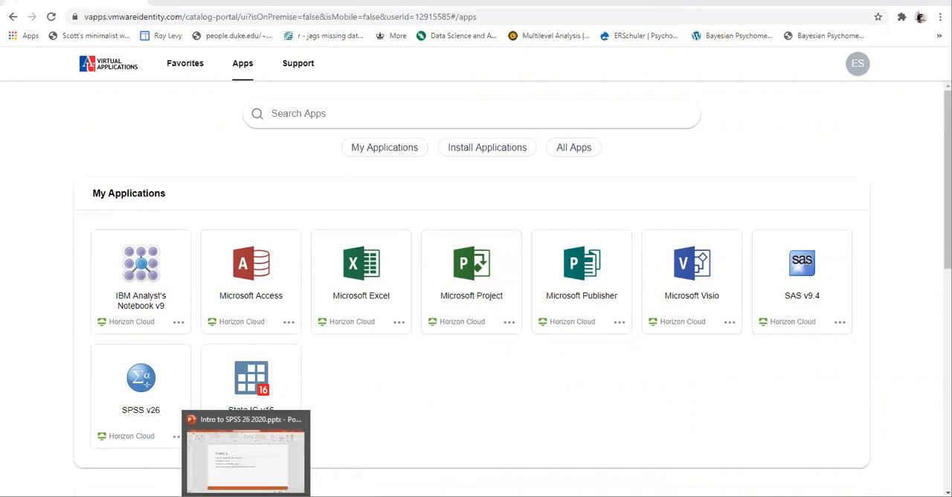
{"action": "mouse_move", "coordinate": [131, 496]}
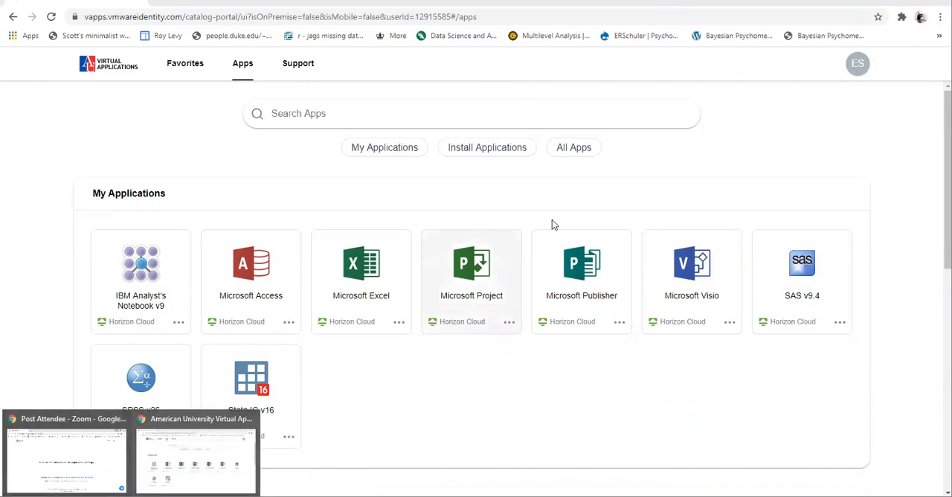
{"action": "left_click", "coordinate": [147, 466]}
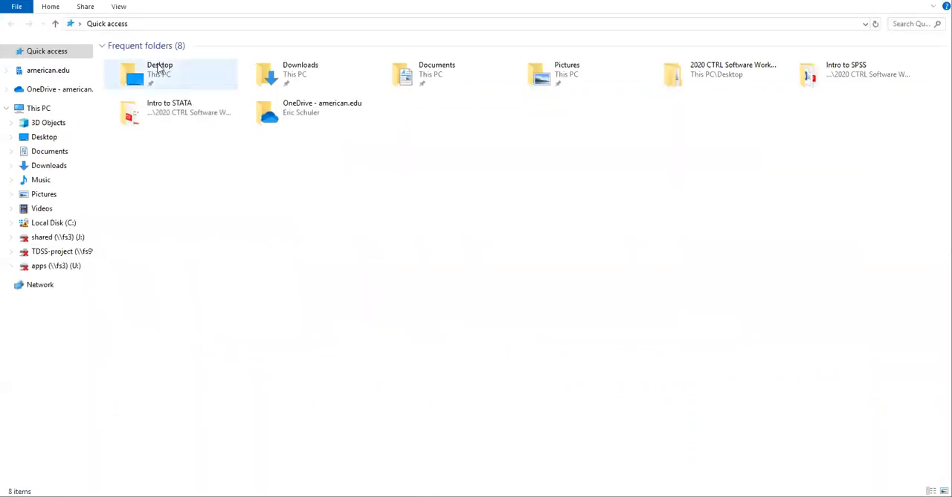
{"action": "double_click", "coordinate": [159, 66]}
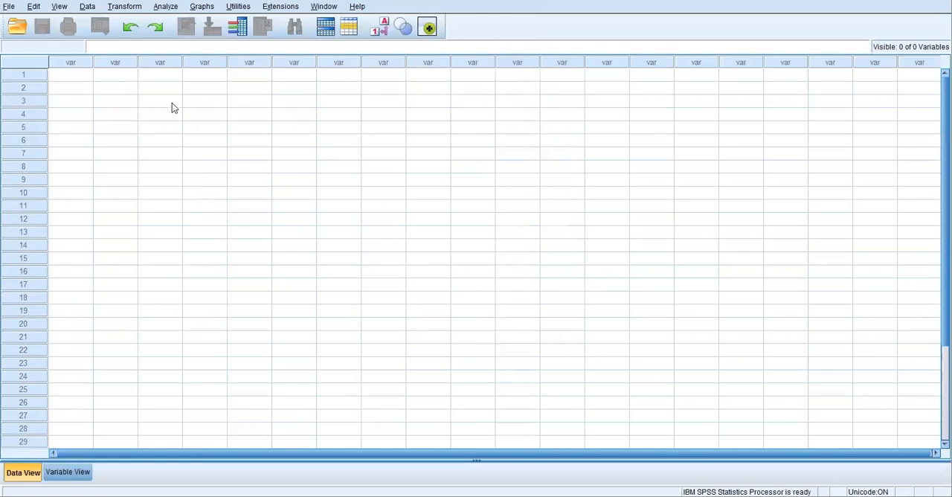
Start opening a data file in SPSS and browse to the mapped Z: drive
{"action": "left_click", "coordinate": [8, 7]}
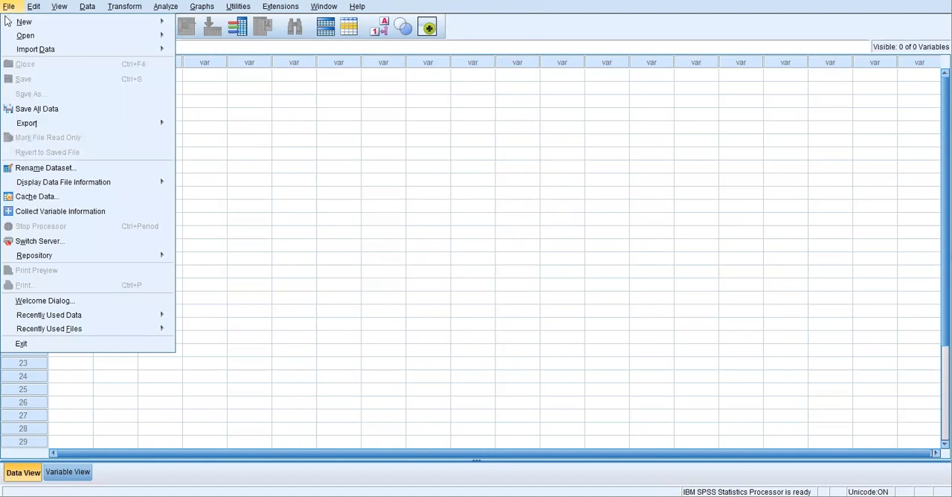
{"action": "mouse_move", "coordinate": [27, 37]}
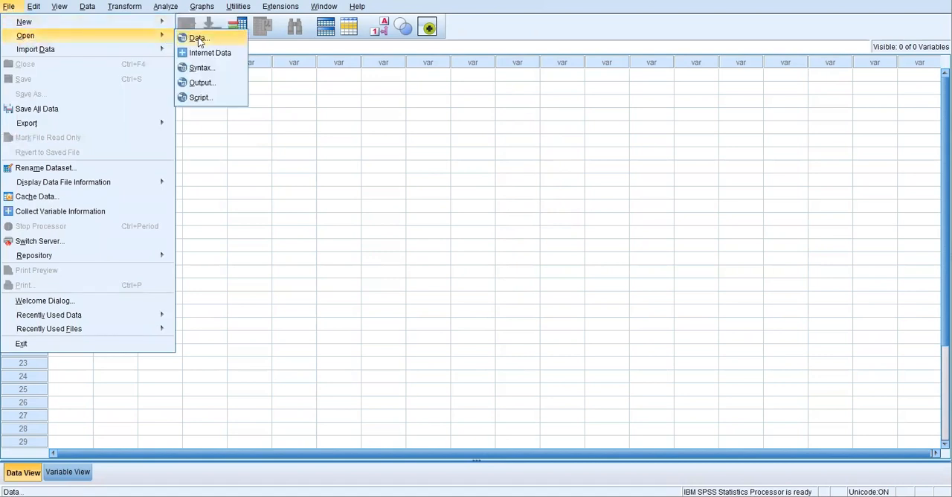
{"action": "left_click", "coordinate": [198, 38]}
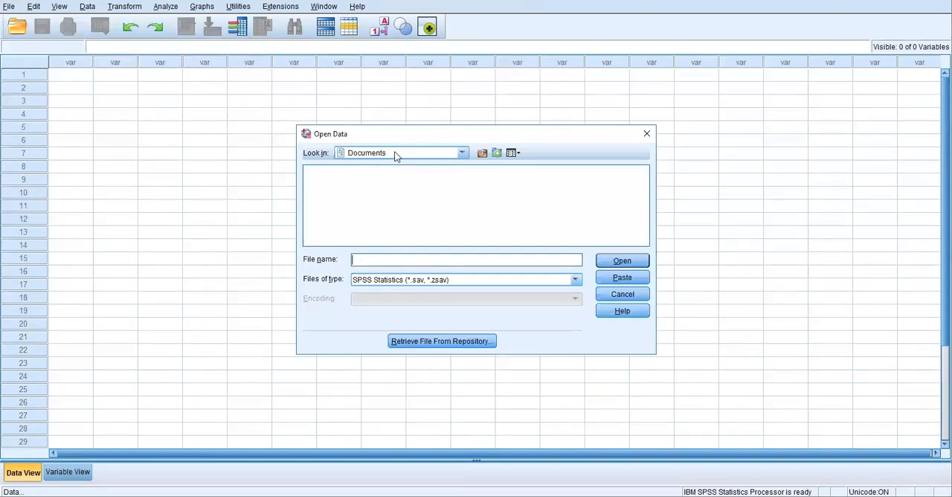
{"action": "left_click", "coordinate": [462, 153]}
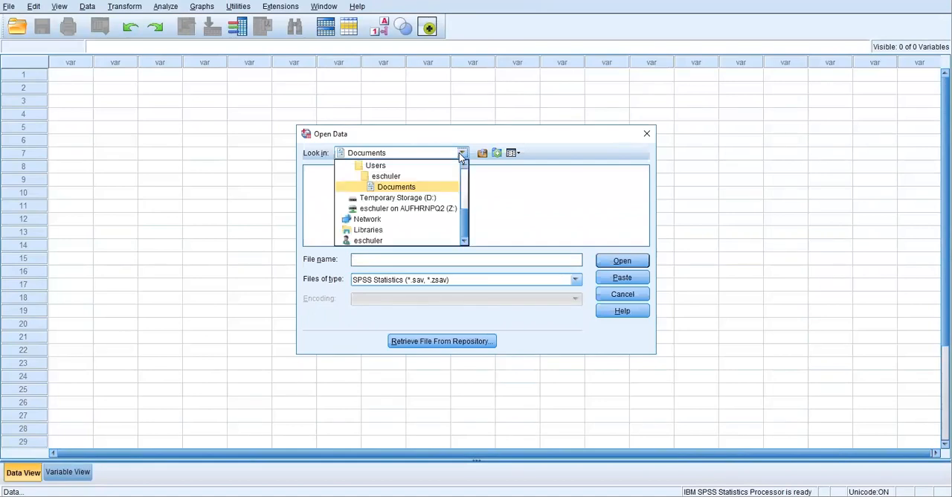
{"action": "scroll", "coordinate": [417, 191], "scroll_direction": "up", "scroll_amount": 3}
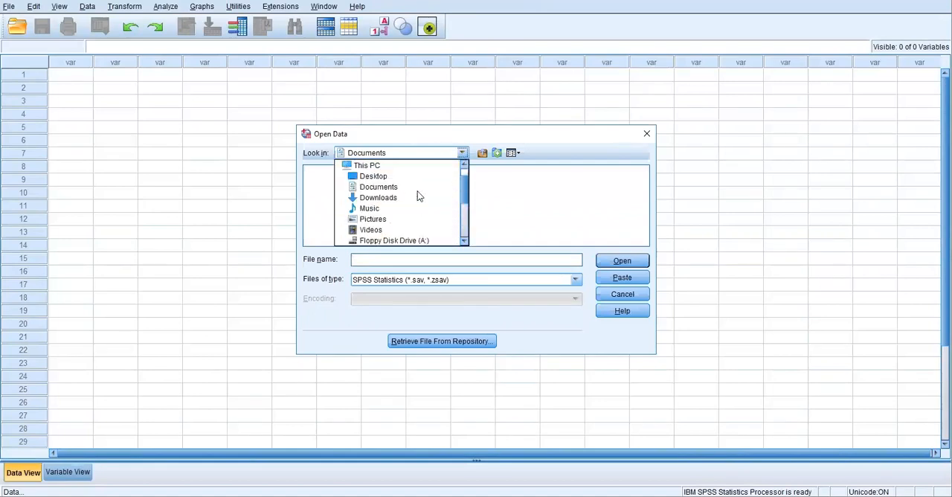
{"action": "scroll", "coordinate": [450, 201], "scroll_direction": "down", "scroll_amount": 2}
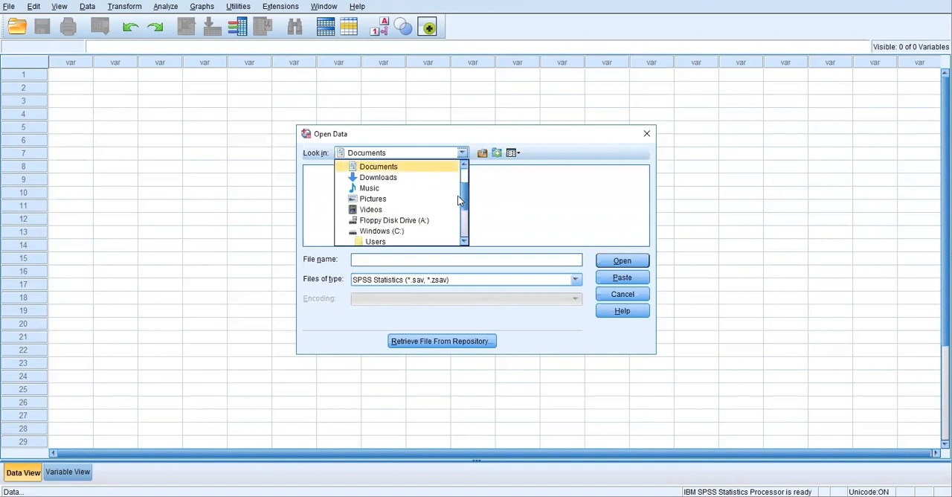
{"action": "scroll", "coordinate": [455, 209], "scroll_direction": "down", "scroll_amount": 2}
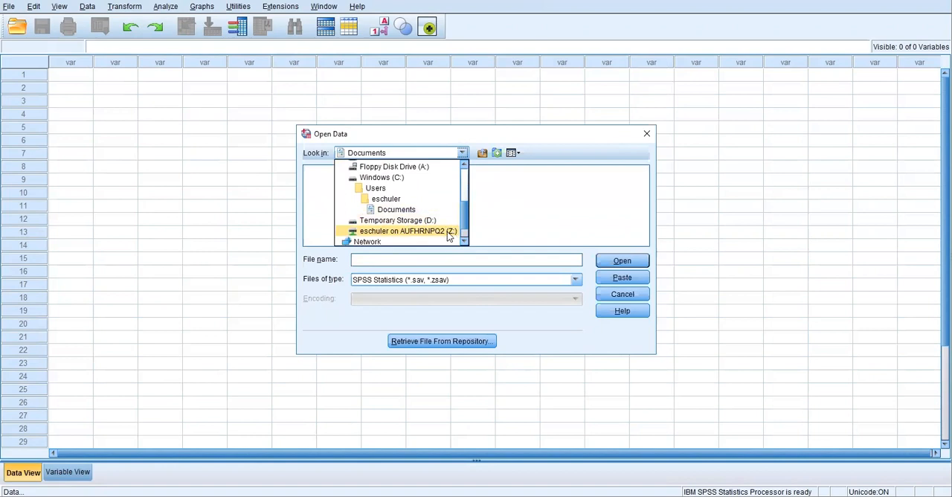
{"action": "left_click", "coordinate": [445, 232]}
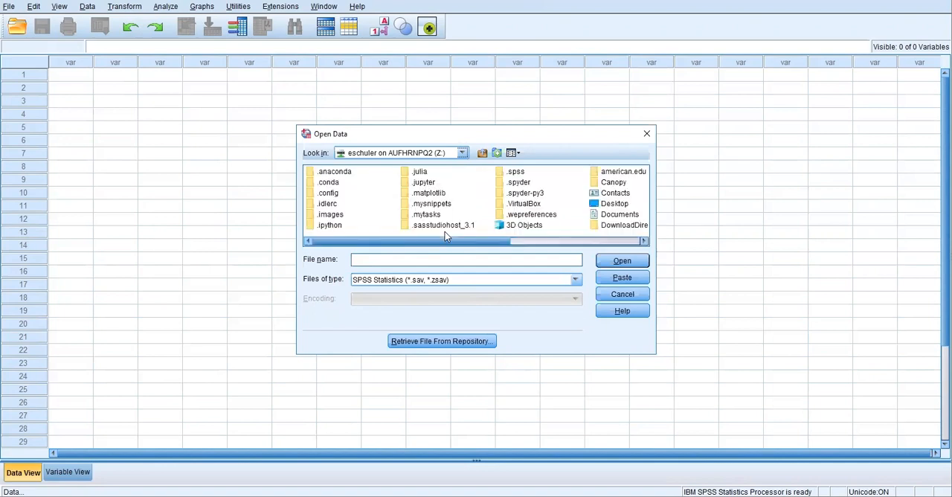
Open cs.sav from the Z: drive's Desktop folder and maximize its Data Editor window
{"action": "left_click_drag", "start_coordinate": [390, 241], "coordinate": [460, 233]}
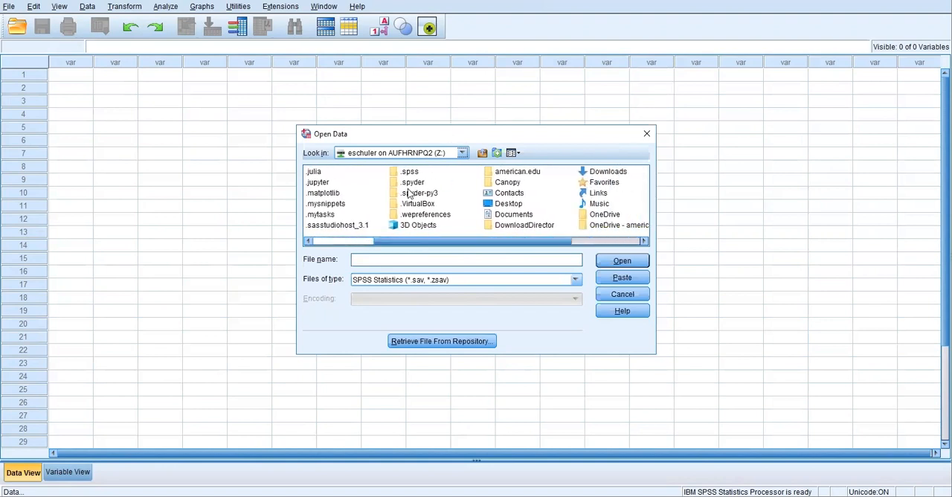
{"action": "left_click", "coordinate": [508, 205]}
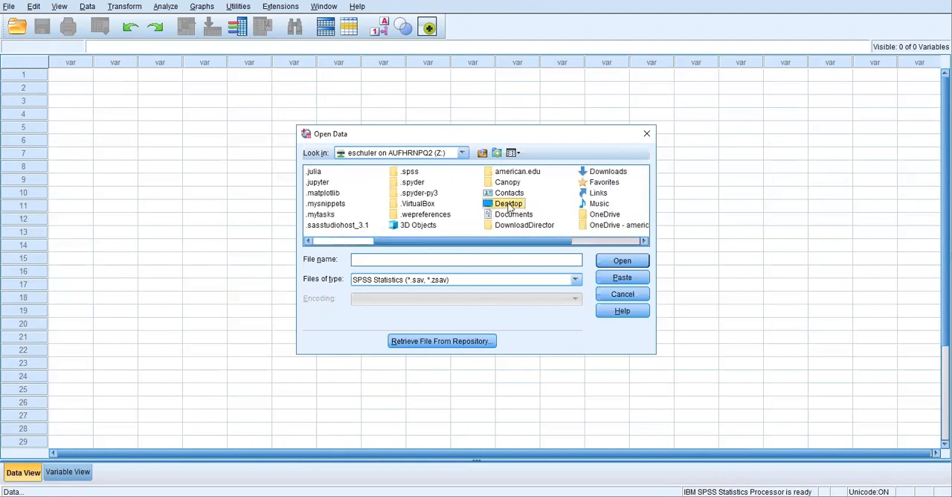
{"action": "double_click", "coordinate": [509, 205]}
{"action": "left_click", "coordinate": [467, 206]}
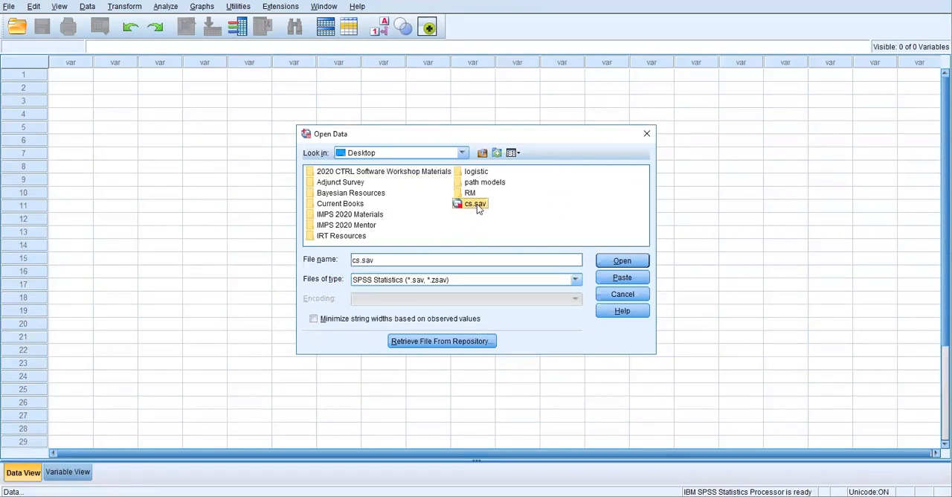
{"action": "left_click", "coordinate": [628, 260]}
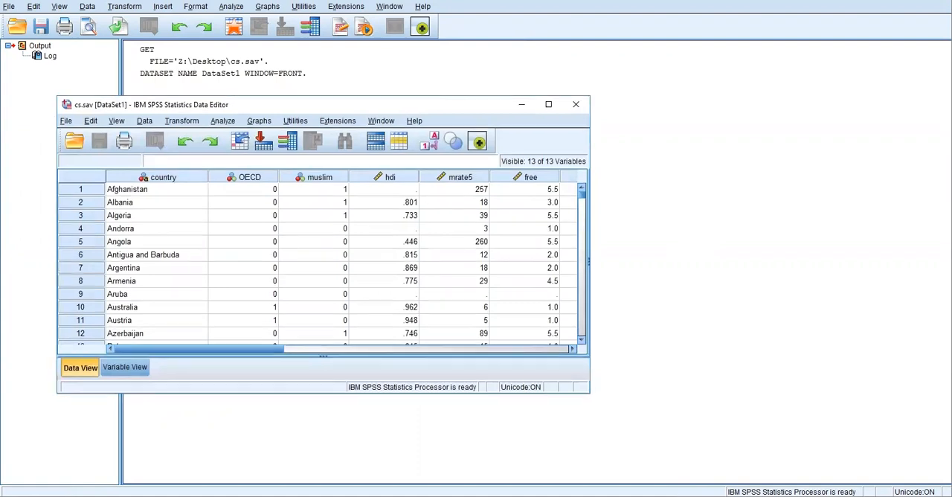
{"action": "double_click", "coordinate": [415, 103]}
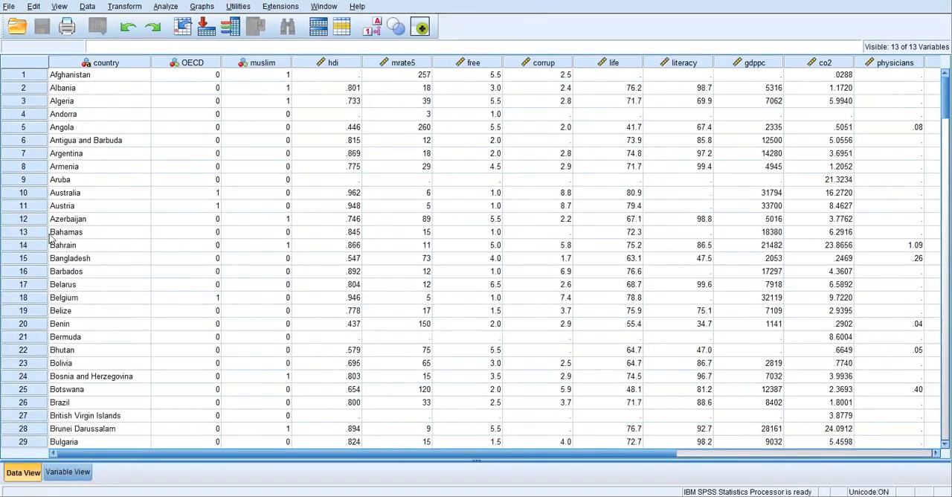
Examine the dataset's variable columns, including country, muslim and mrate5, and the Argentina case in Data View
{"action": "left_click", "coordinate": [53, 64]}
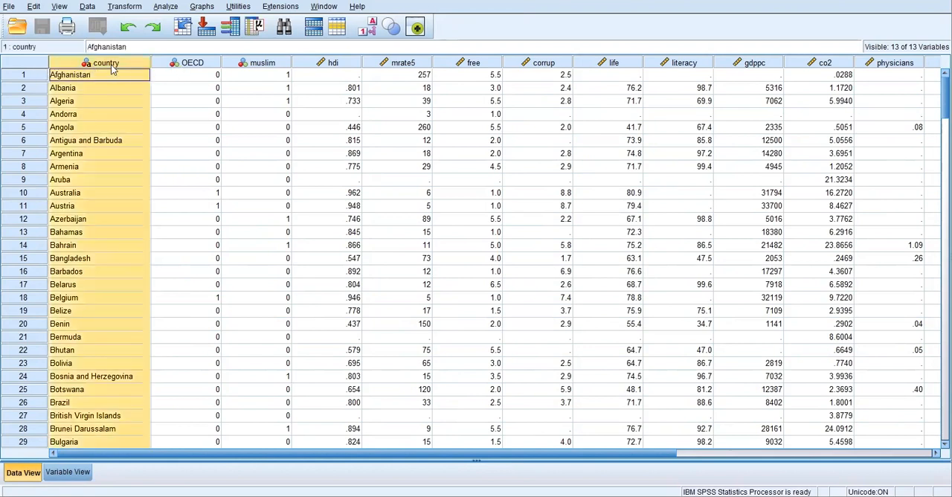
{"action": "left_click", "coordinate": [265, 64]}
{"action": "left_click", "coordinate": [416, 62]}
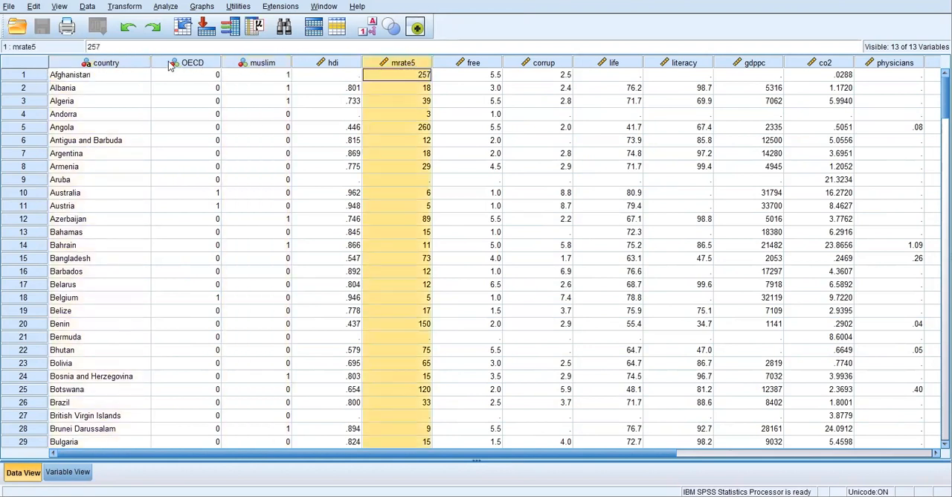
{"action": "left_click", "coordinate": [102, 64]}
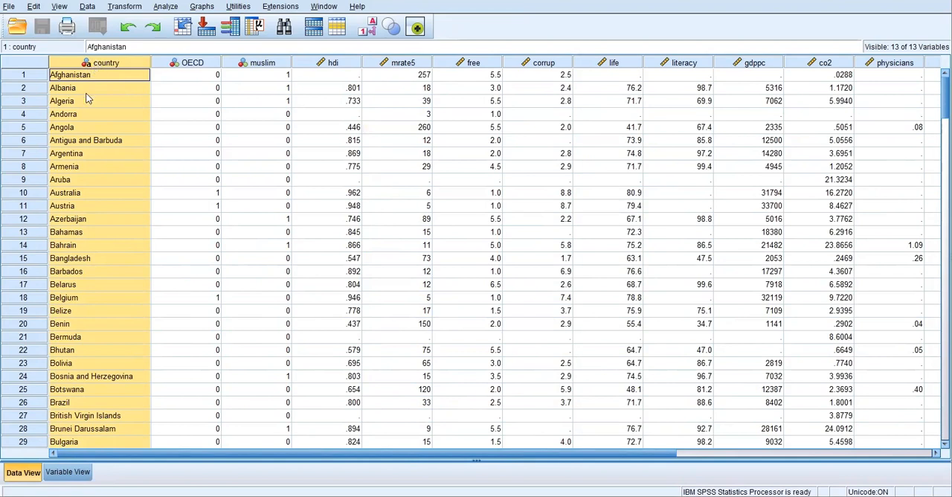
{"action": "left_click", "coordinate": [80, 158]}
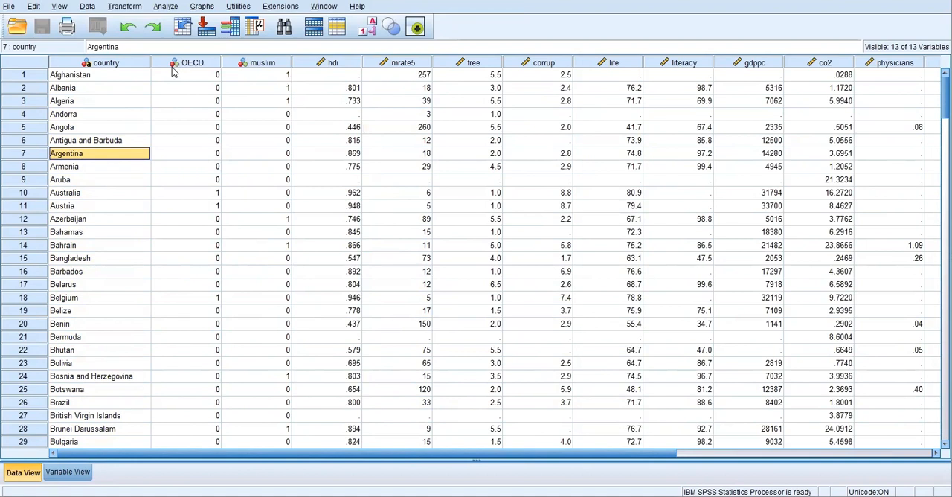
{"action": "mouse_move", "coordinate": [178, 71]}
{"action": "left_click_drag", "start_coordinate": [369, 452], "coordinate": [253, 450]}
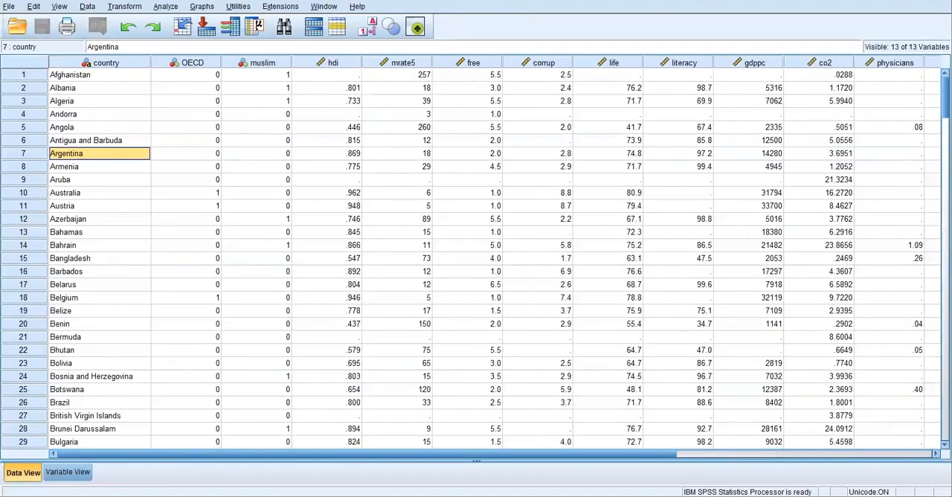
Toggle the value labels on and off to compare labels with numeric codes for OECD and muslim, ending with codes shown
{"action": "left_click", "coordinate": [370, 27]}
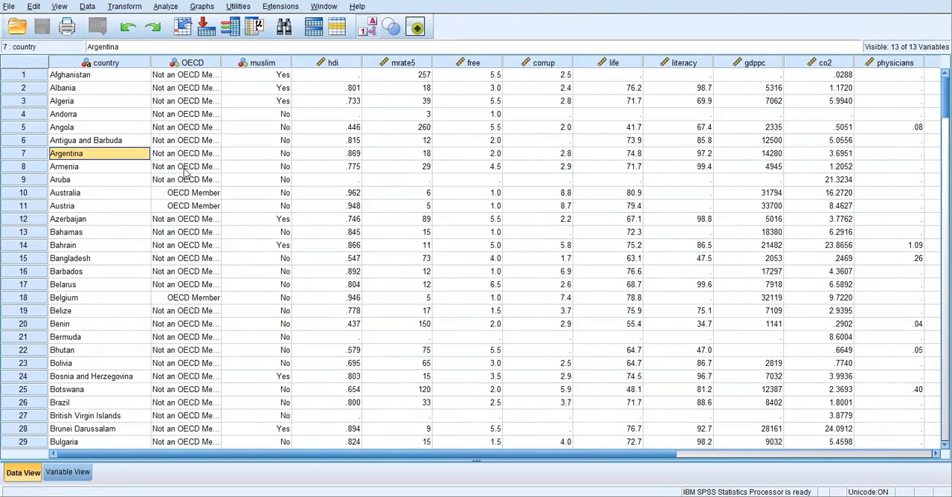
{"action": "left_click", "coordinate": [370, 27]}
{"action": "left_click", "coordinate": [371, 28]}
{"action": "left_click", "coordinate": [371, 28]}
{"action": "left_click", "coordinate": [371, 28]}
{"action": "left_click", "coordinate": [371, 27]}
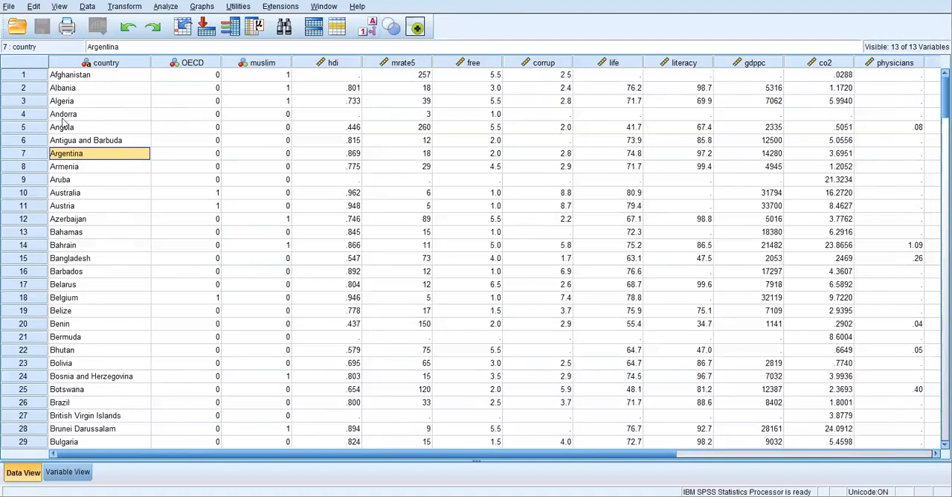
Switch to the Variable View and widen the Name and Label columns so the full variable labels can be read
{"action": "left_click", "coordinate": [66, 473]}
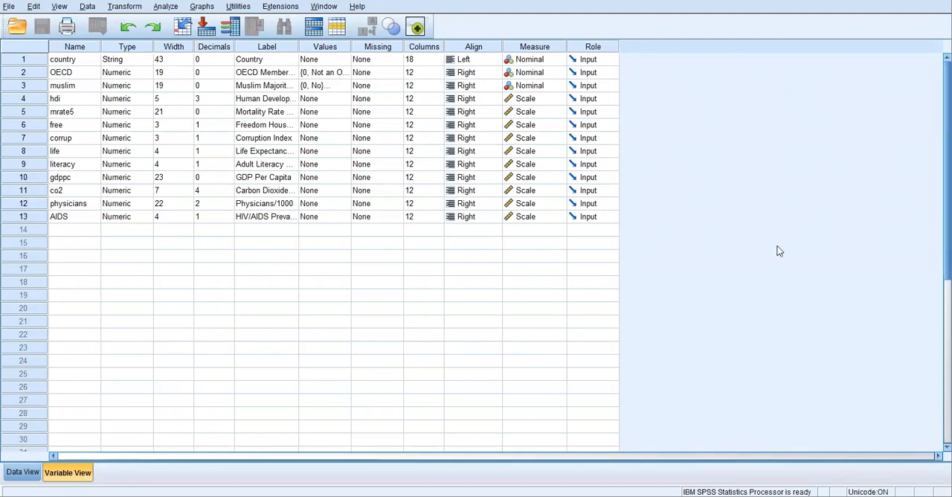
{"action": "left_click_drag", "start_coordinate": [100, 46], "coordinate": [150, 46]}
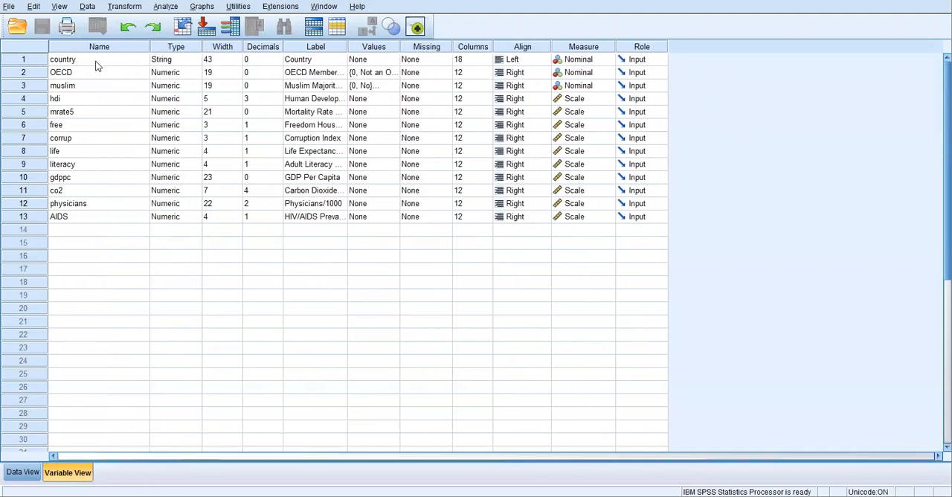
{"action": "left_click", "coordinate": [181, 61]}
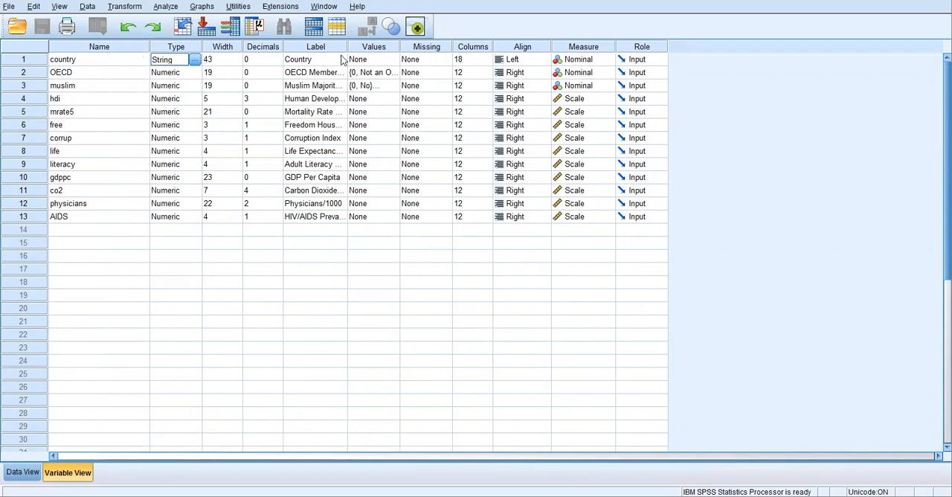
{"action": "left_click_drag", "start_coordinate": [349, 46], "coordinate": [504, 41]}
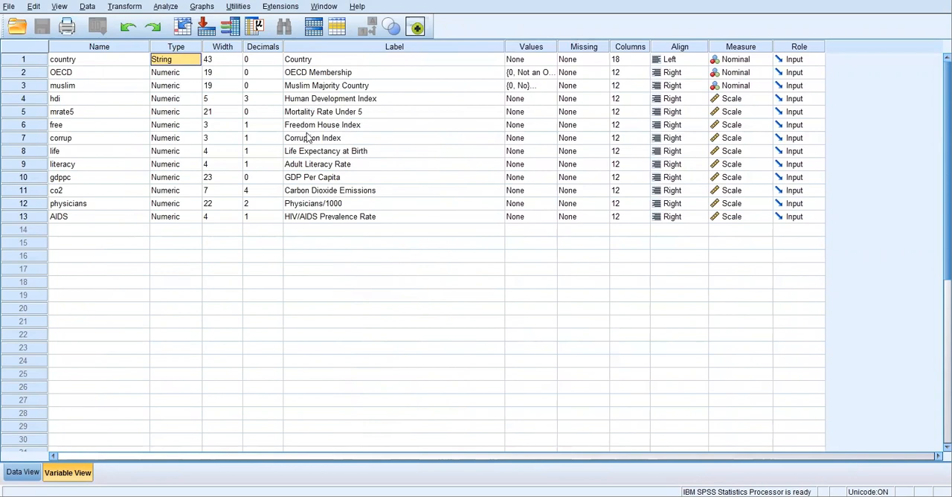
Change the label of the gdppc variable to "Gross Domestic Product Per Capita"
{"action": "left_click", "coordinate": [295, 179]}
{"action": "left_click", "coordinate": [295, 179]}
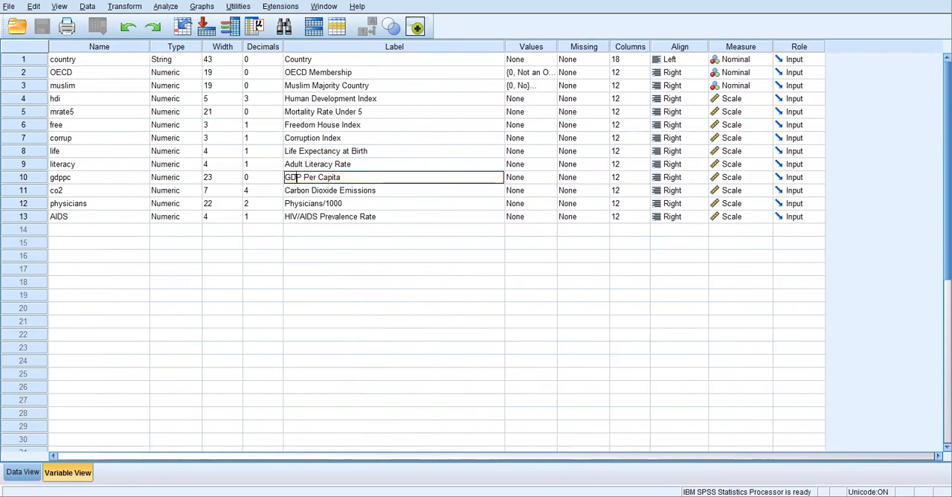
{"action": "key", "text": "BackSpace"}
{"action": "type", "text": "Gross D"}
{"action": "type", "text": "omestic"}
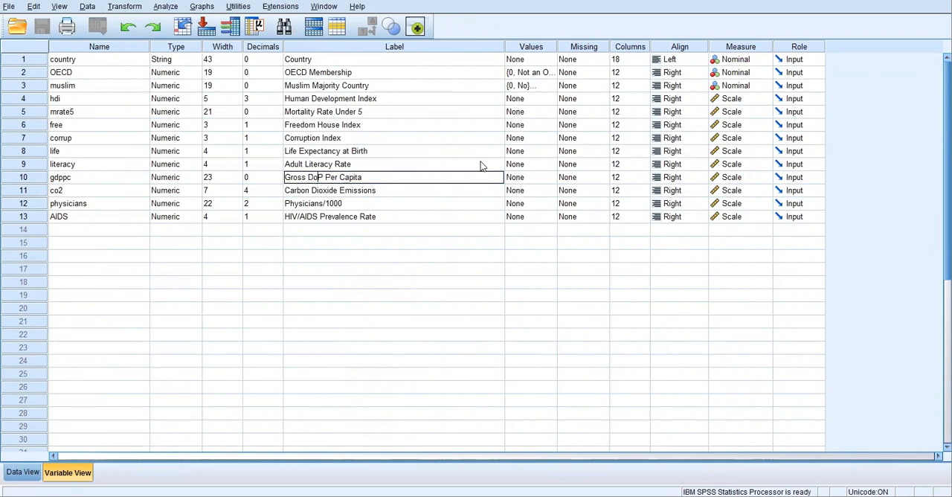
{"action": "key", "text": "Right"}
{"action": "type", "text": "roduct"}
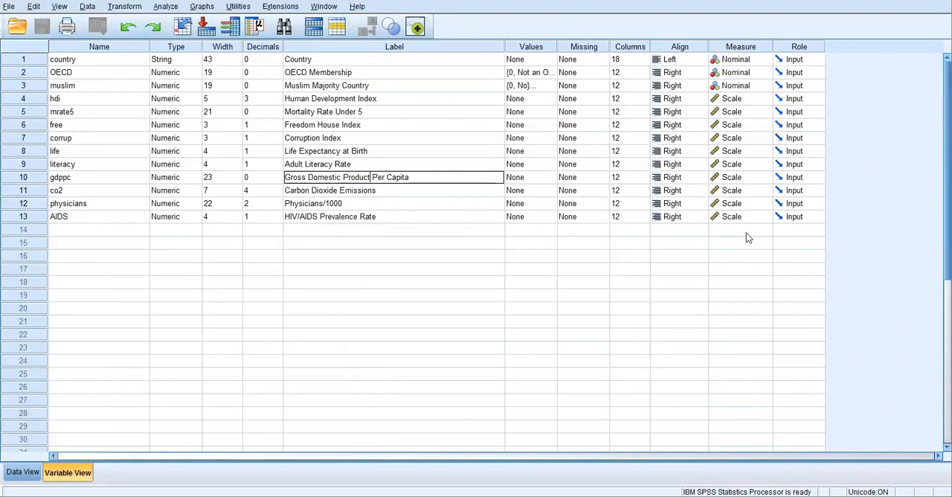
Review the measurement level options for the hdi variable and keep it as Scale
{"action": "left_click", "coordinate": [764, 101]}
{"action": "left_click", "coordinate": [765, 99]}
{"action": "mouse_move", "coordinate": [744, 100]}
{"action": "left_mouse_down"}
{"action": "mouse_move", "coordinate": [740, 124]}
{"action": "mouse_move", "coordinate": [740, 99]}
{"action": "left_mouse_up"}
{"action": "left_click", "coordinate": [767, 101]}
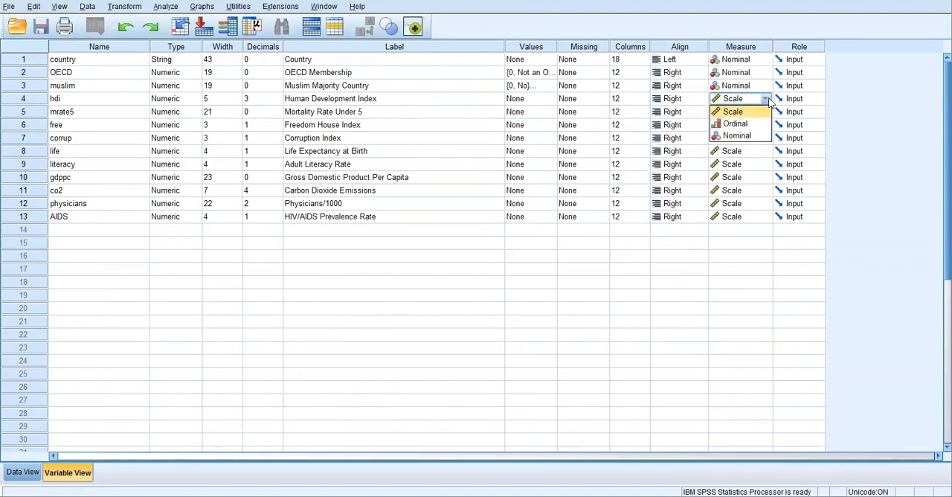
{"action": "left_click", "coordinate": [732, 112]}
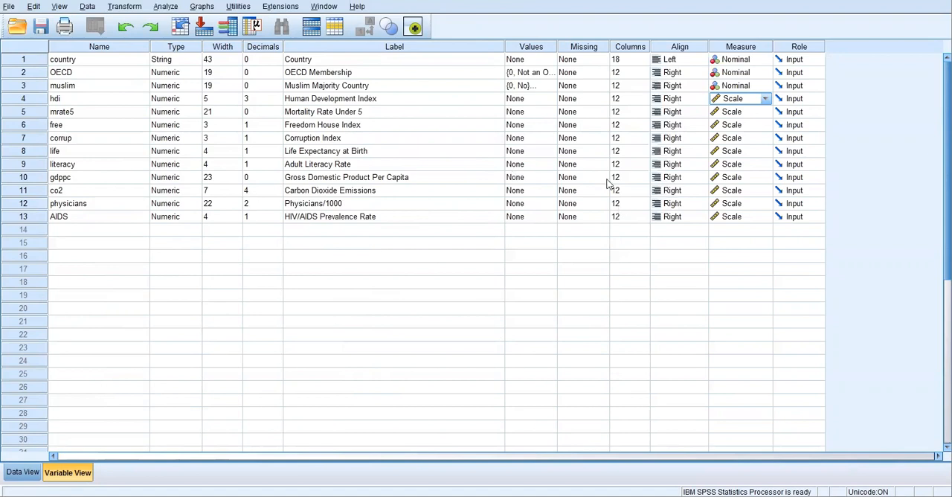
Examine the value labels defined for the OECD variable and leave them without changes
{"action": "left_click", "coordinate": [548, 74]}
{"action": "left_click", "coordinate": [549, 73]}
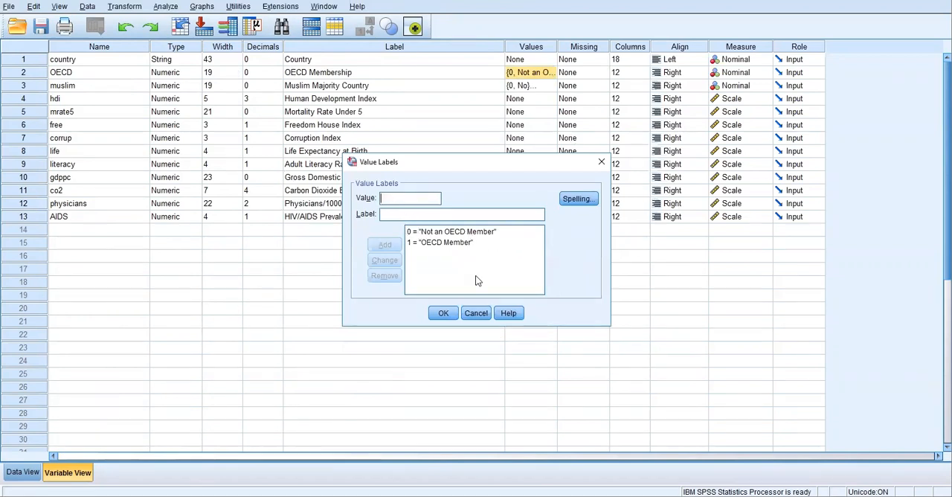
{"action": "left_click", "coordinate": [476, 314]}
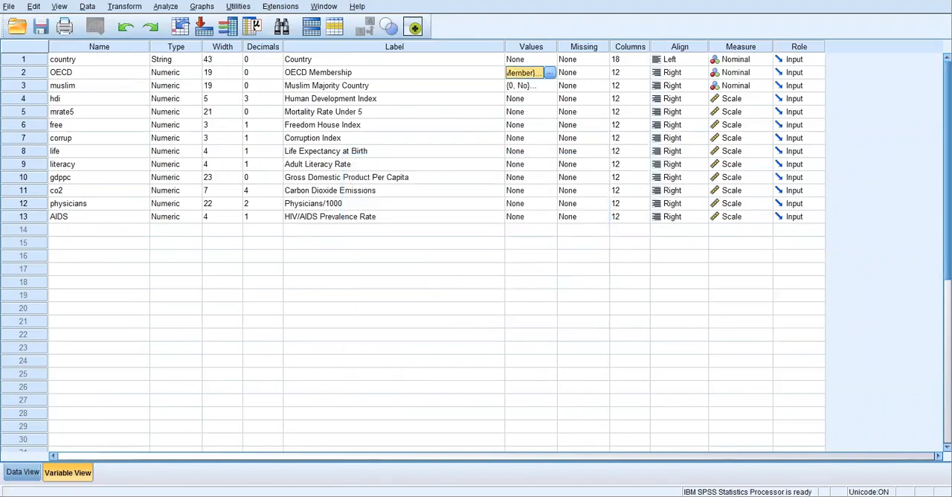
Return to the Data View and save the dataset under the new name cs202008.sav on the Desktop
{"action": "left_click", "coordinate": [19, 476]}
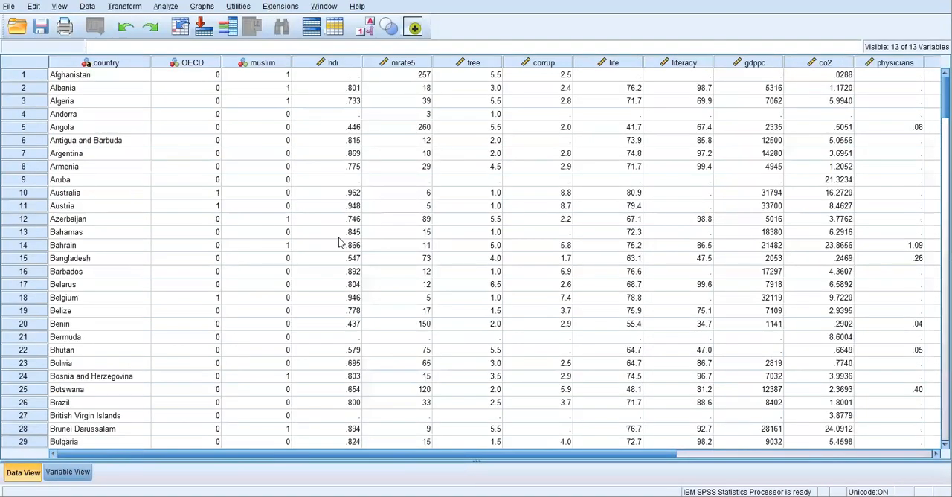
{"action": "left_click", "coordinate": [12, 7]}
{"action": "left_click", "coordinate": [559, 19]}
{"action": "left_click", "coordinate": [9, 7]}
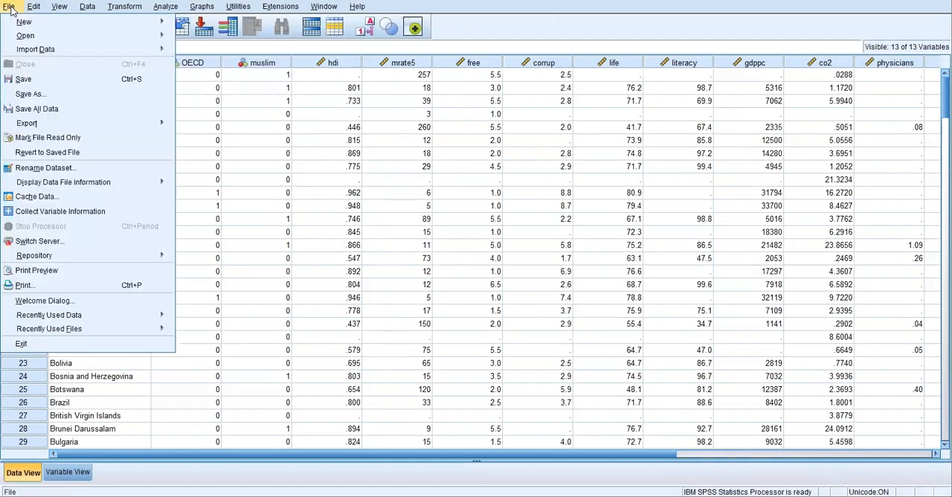
{"action": "left_click", "coordinate": [32, 95]}
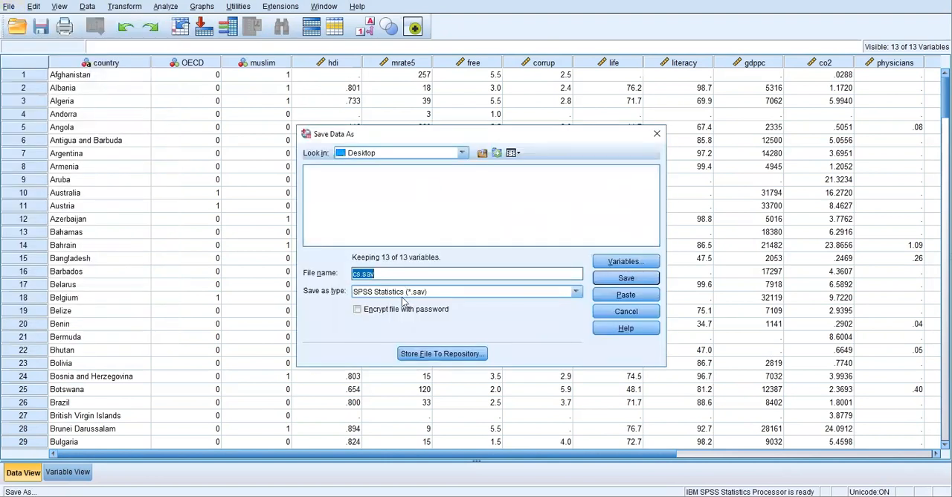
{"action": "left_click", "coordinate": [363, 274]}
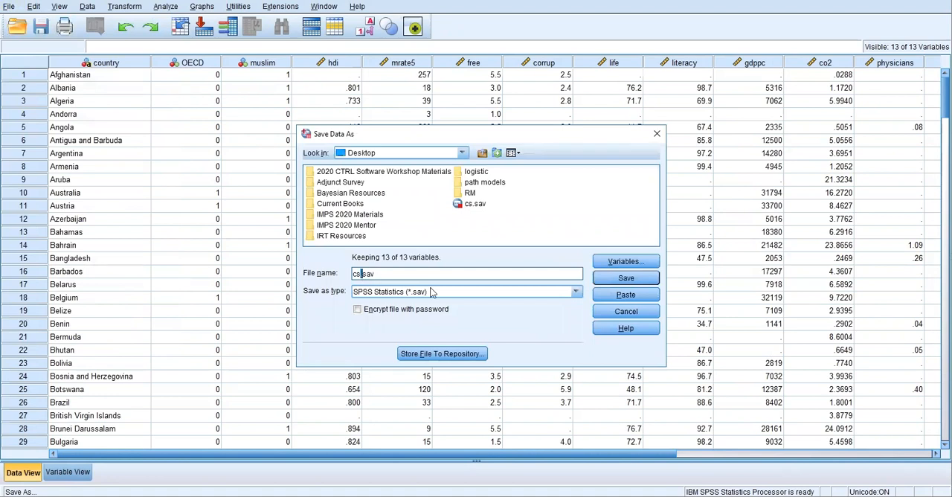
{"action": "type", "text": "202008"}
{"action": "left_click", "coordinate": [606, 281]}
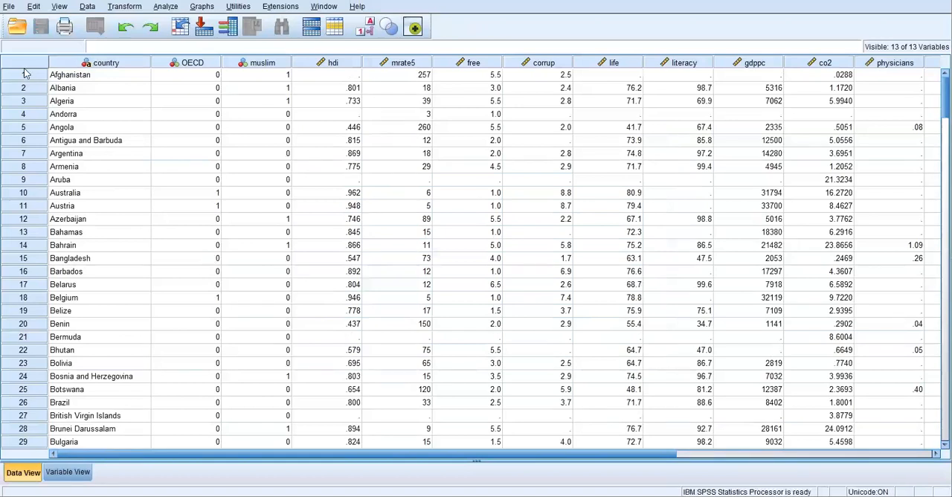
Check the Desktop's saved data files in the Save Data As dialog, pointing out the original cs.sav, and close it without saving
{"action": "left_click", "coordinate": [9, 7]}
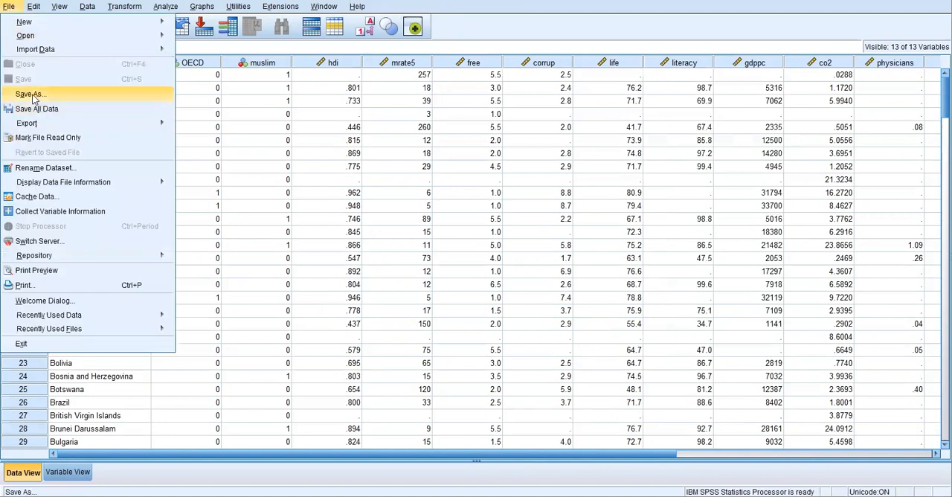
{"action": "left_click", "coordinate": [96, 93]}
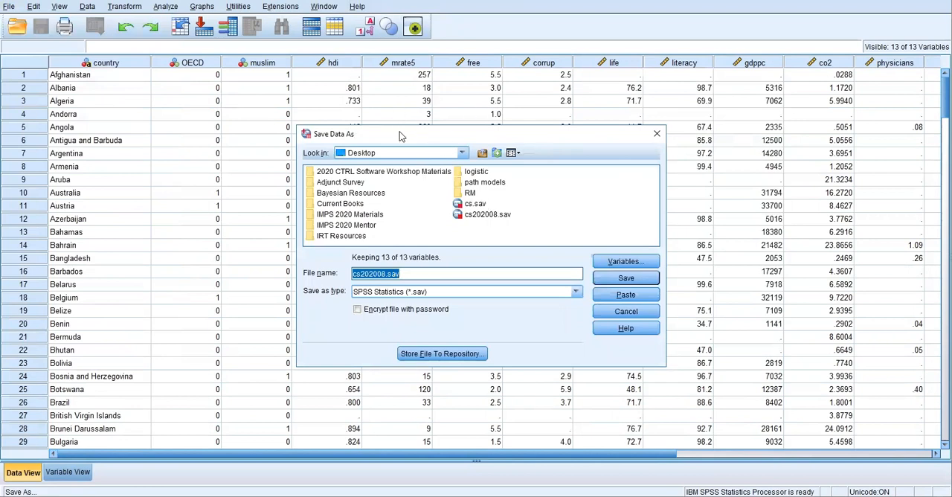
{"action": "left_click", "coordinate": [475, 205]}
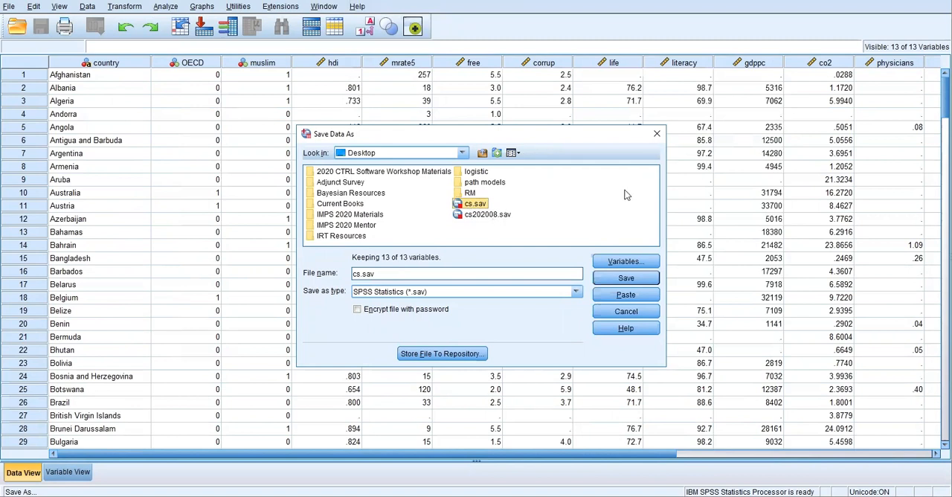
{"action": "left_click", "coordinate": [656, 134]}
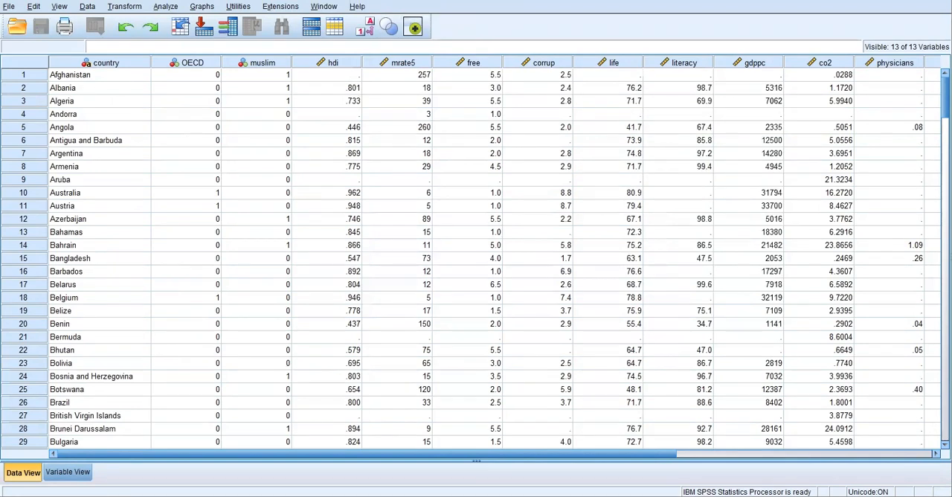
In the Variable View, change the label of the corrup variable to "Percieved Corruption Index"
{"action": "left_click", "coordinate": [63, 476]}
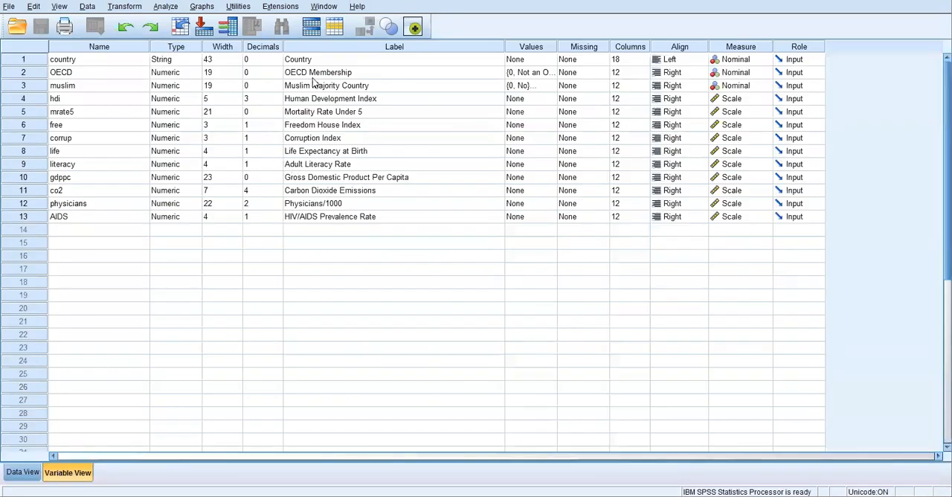
{"action": "left_click", "coordinate": [309, 140]}
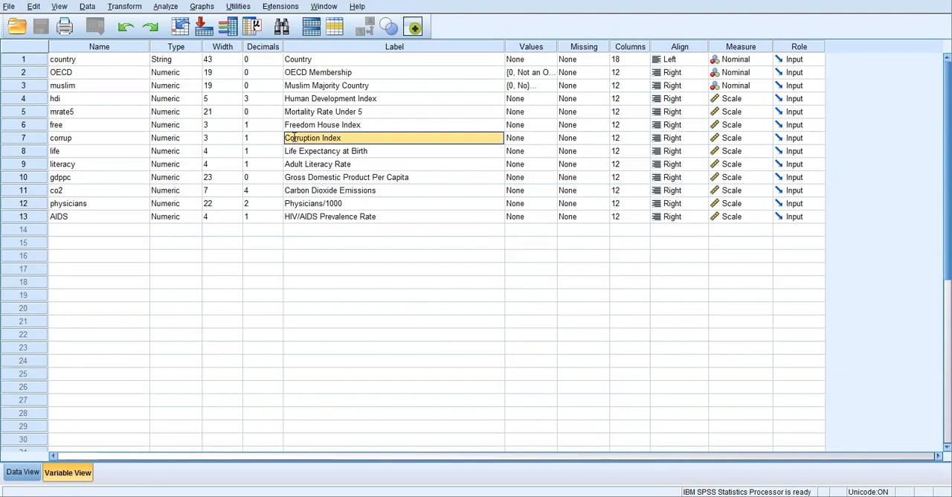
{"action": "double_click", "coordinate": [294, 139]}
{"action": "left_click", "coordinate": [294, 137]}
{"action": "type", "text": "Percieved"}
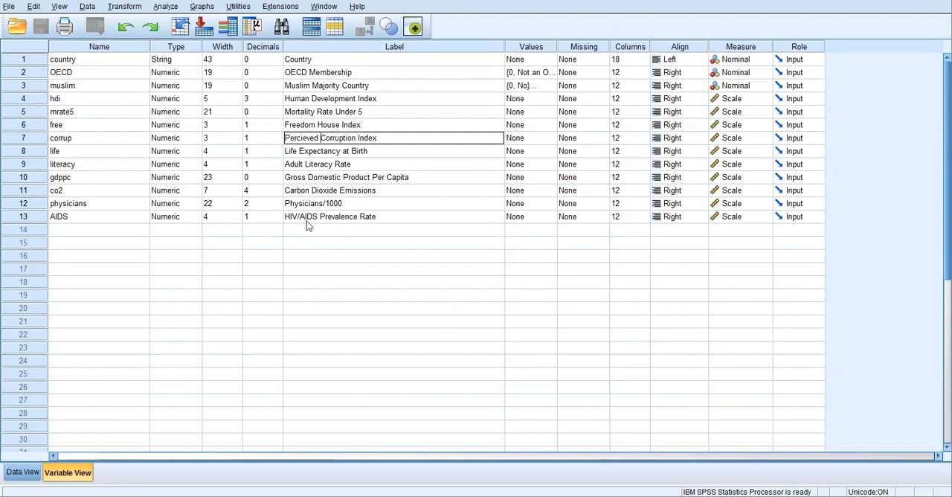
{"action": "left_click", "coordinate": [307, 246]}
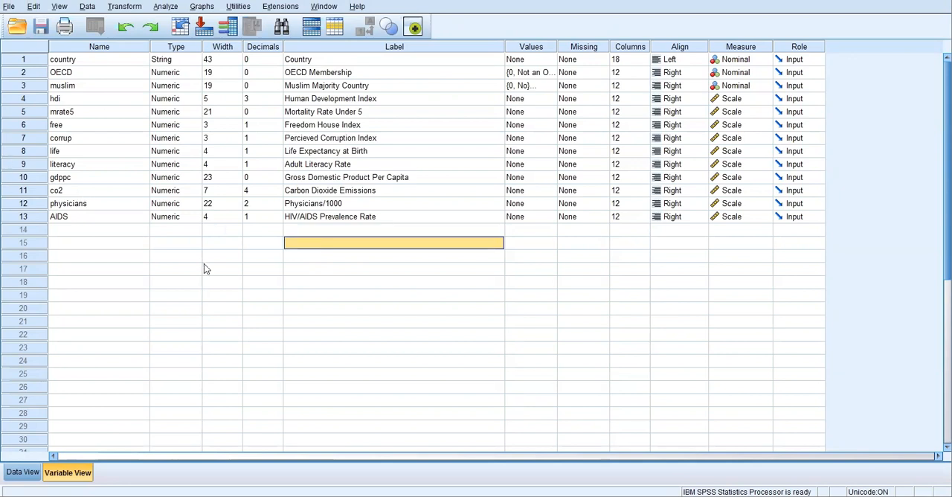
From the Data View, start computing a variable with target Corruption2 and begin its numeric expression with "10 -"
{"action": "left_click", "coordinate": [13, 474]}
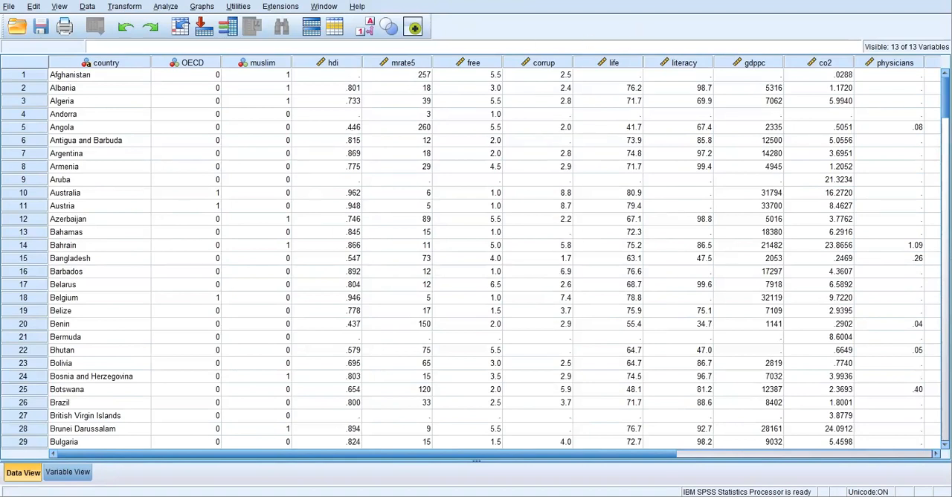
{"action": "left_click", "coordinate": [125, 8]}
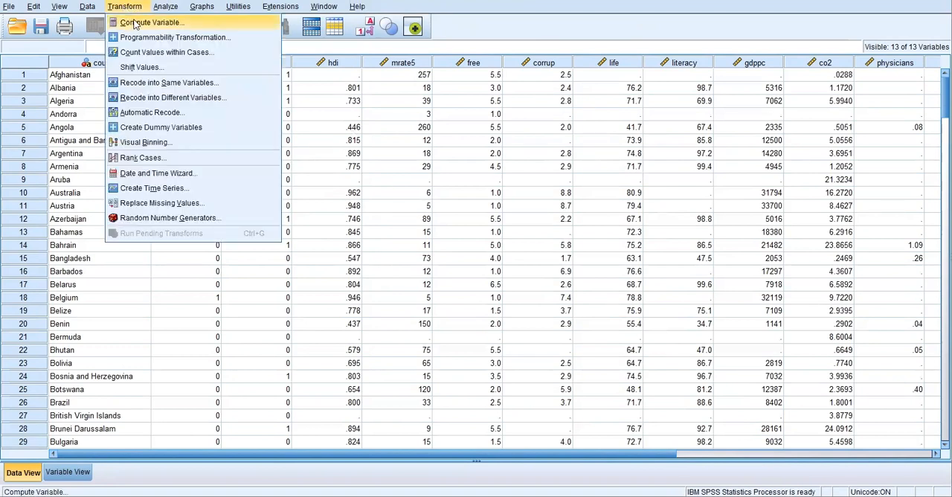
{"action": "left_click", "coordinate": [135, 25]}
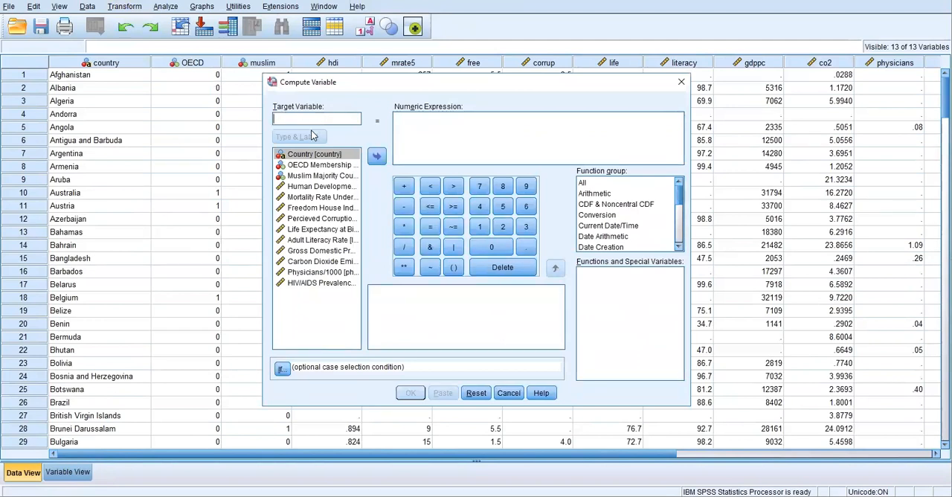
{"action": "type", "text": "Corruption2"}
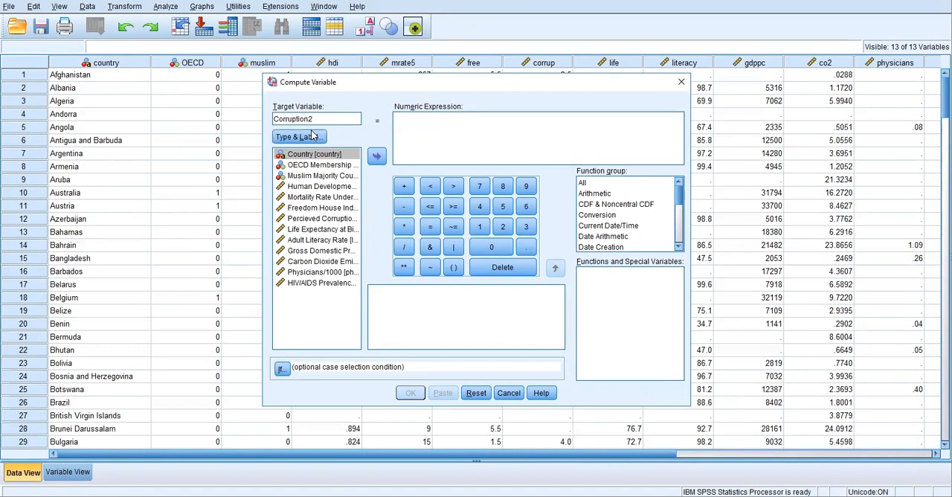
{"action": "left_click", "coordinate": [424, 128]}
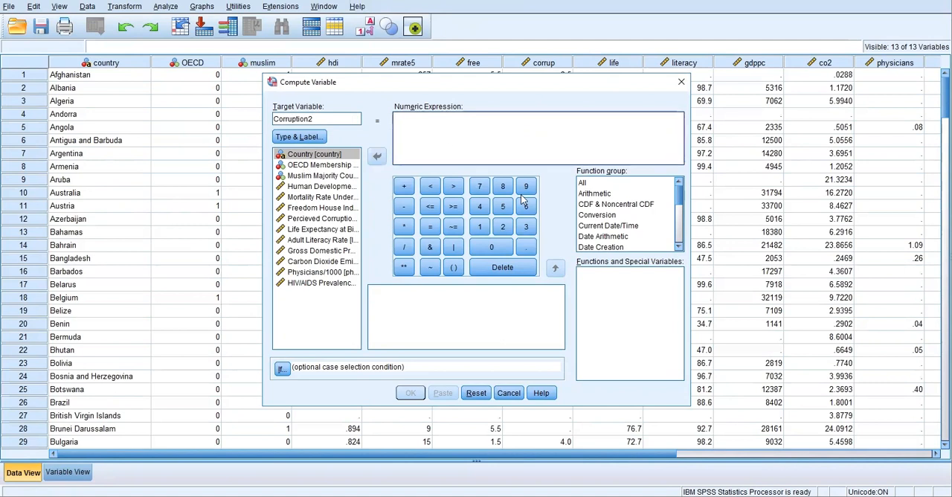
{"action": "type", "text": "10 -"}
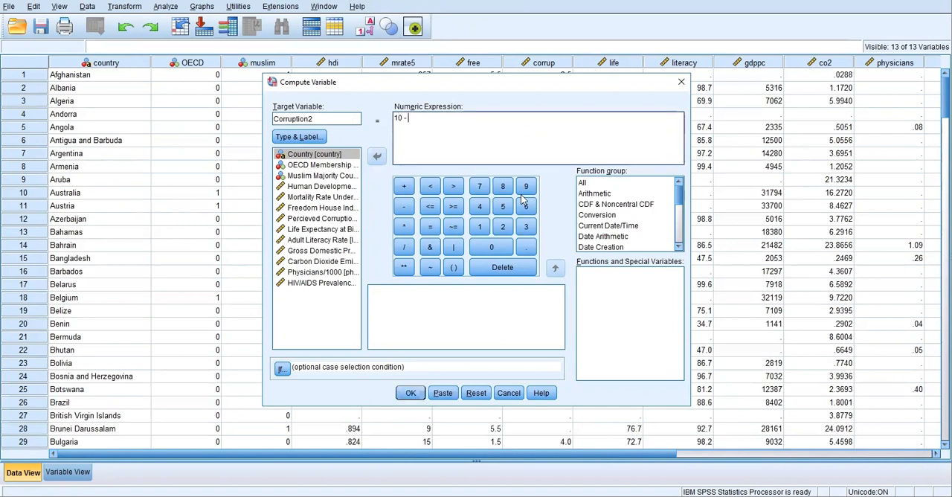
Make the Compute Variable source list display variable names instead of labels, and check the list's display options
{"action": "left_click", "coordinate": [304, 219]}
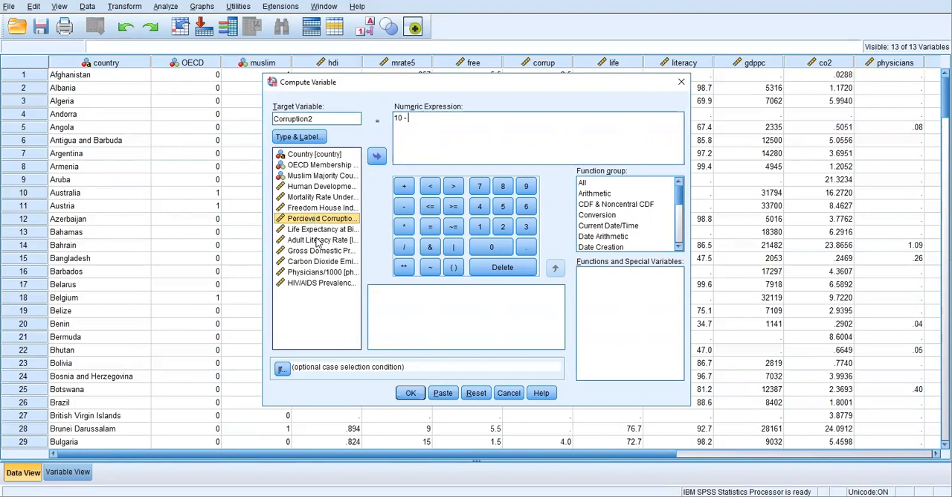
{"action": "right_click", "coordinate": [287, 241]}
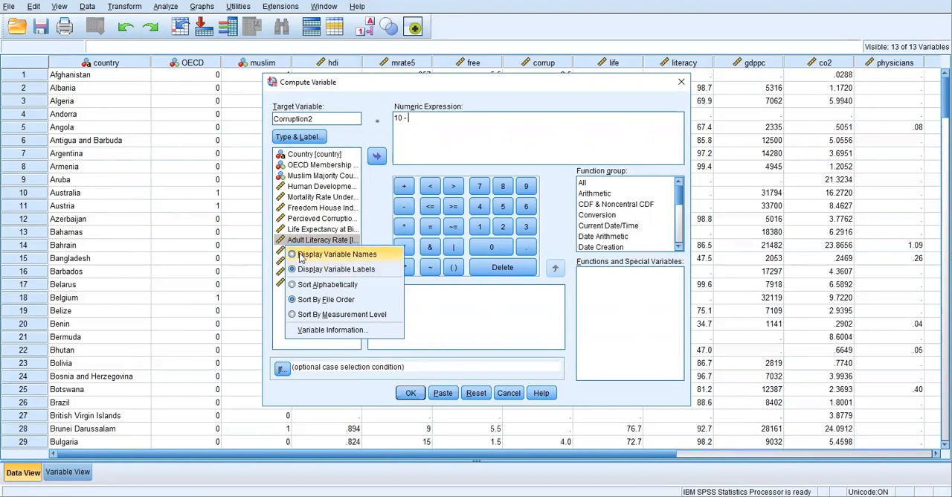
{"action": "left_click", "coordinate": [300, 254]}
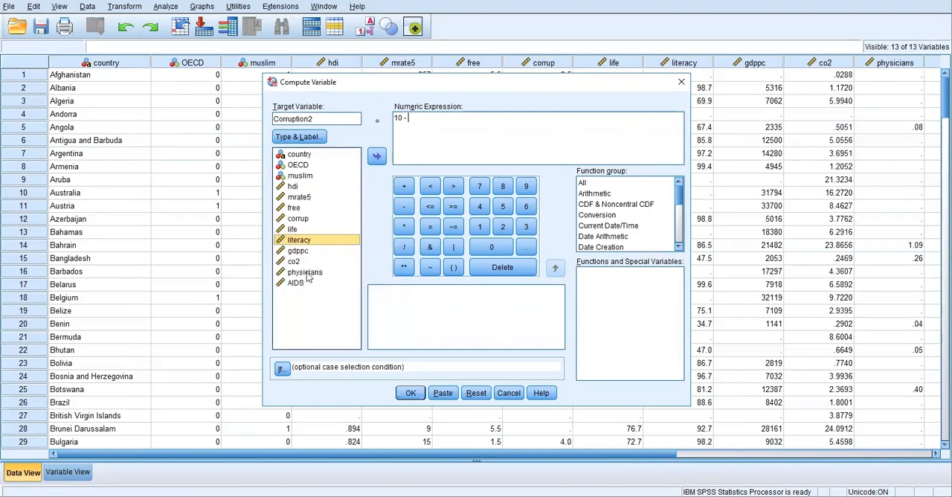
{"action": "right_click", "coordinate": [306, 273]}
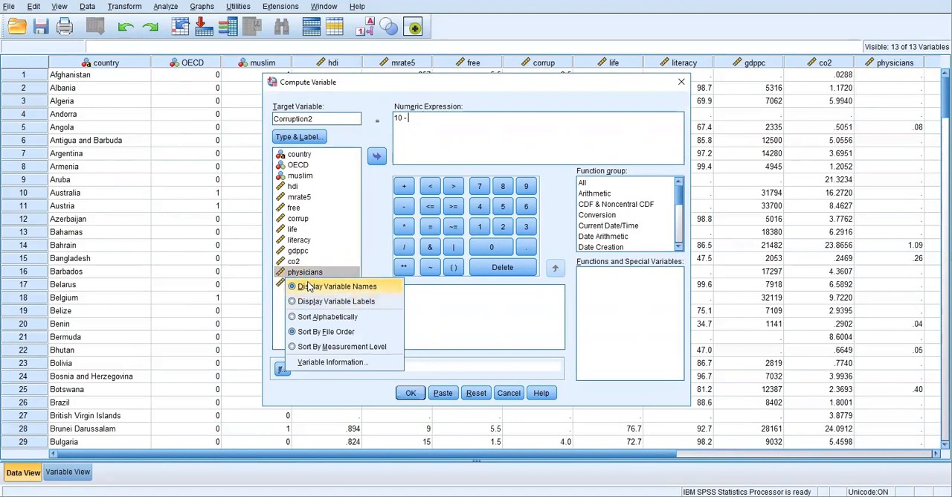
{"action": "left_click", "coordinate": [275, 301]}
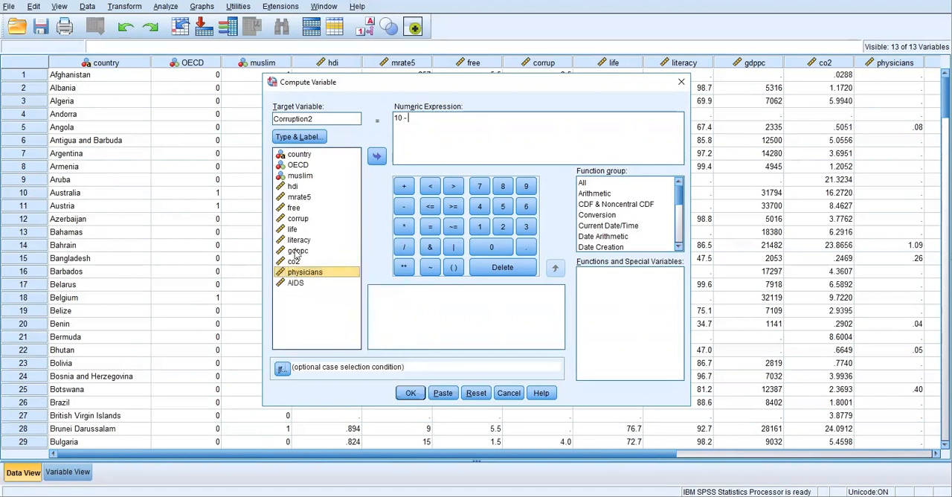
Complete the Corruption2 numeric expression as "10 - corrup" and paste the compute command into a syntax window
{"action": "left_click", "coordinate": [297, 220]}
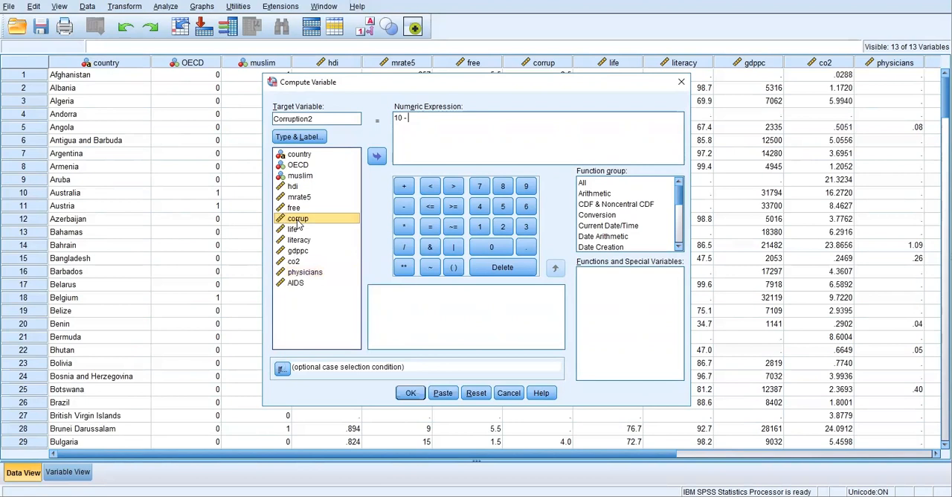
{"action": "left_click", "coordinate": [379, 157]}
{"action": "left_click", "coordinate": [401, 125]}
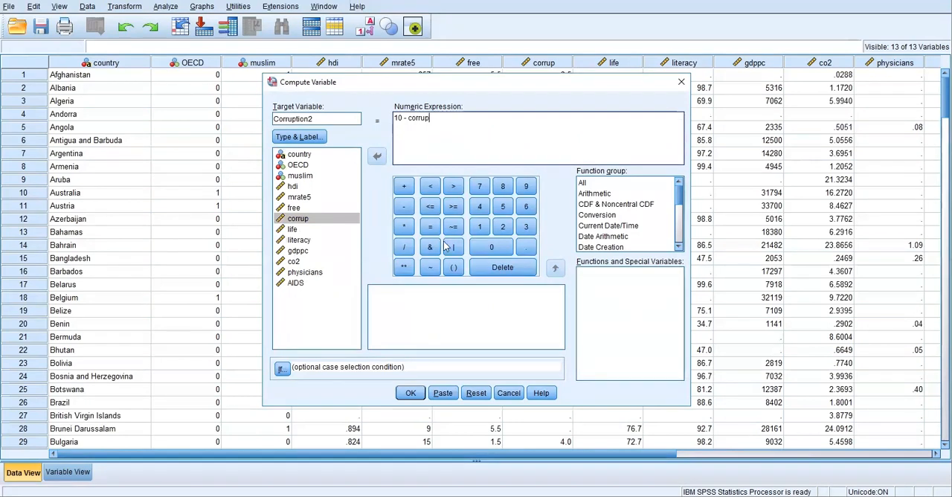
{"action": "left_click", "coordinate": [442, 394]}
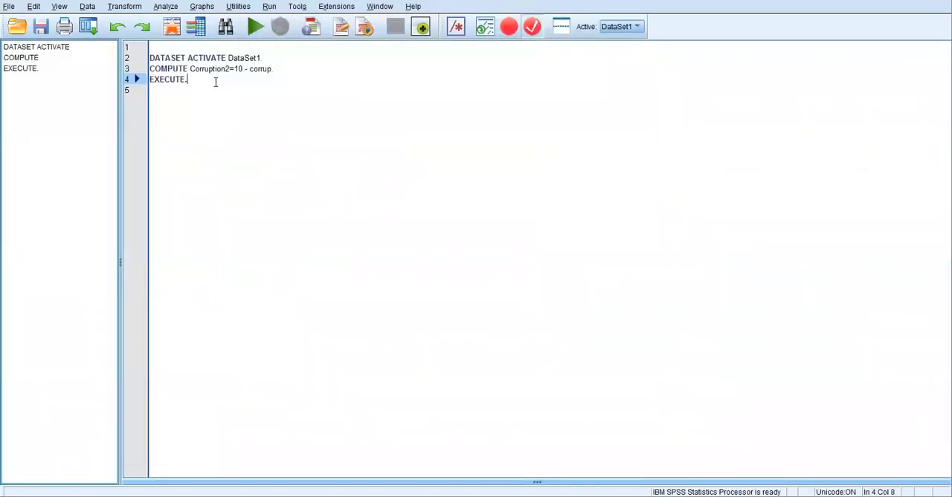
Insert the comment line "*we are recodings." directly above the COMPUTE command in the syntax
{"action": "left_click_drag", "start_coordinate": [212, 82], "coordinate": [149, 68]}
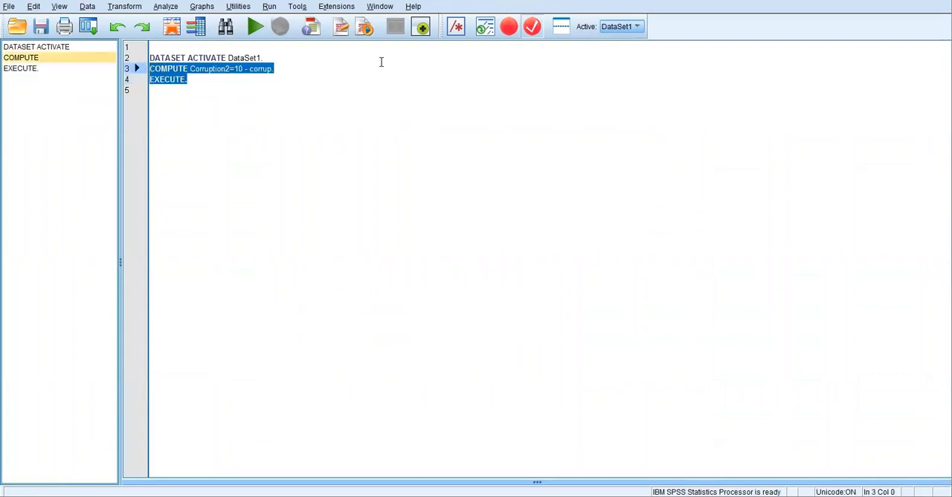
{"action": "left_click", "coordinate": [286, 55]}
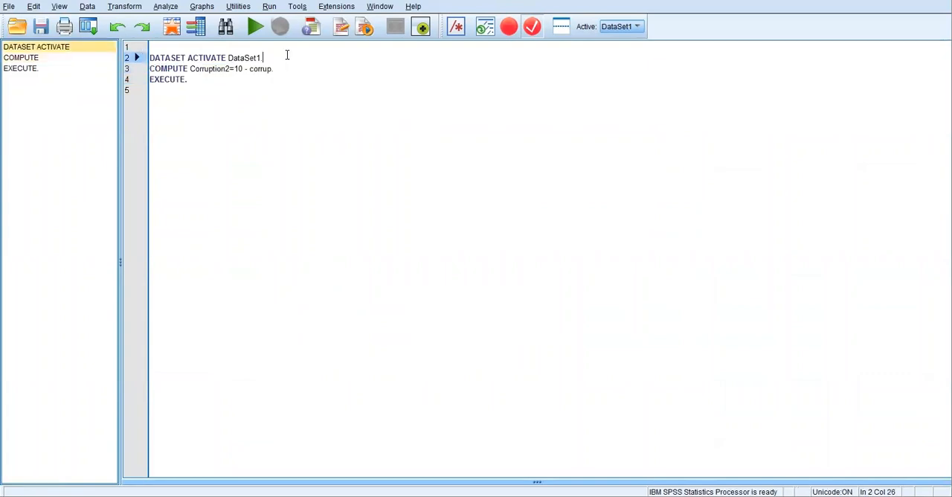
{"action": "key", "text": "Return"}
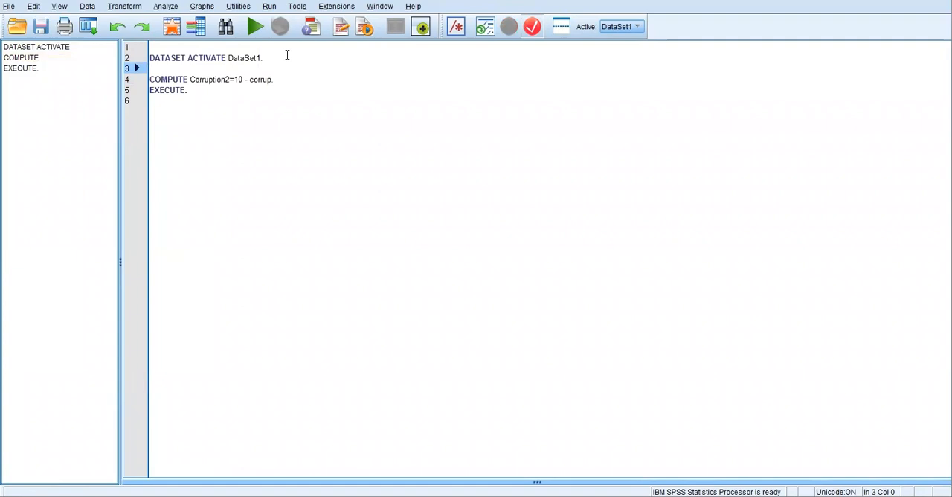
{"action": "type", "text": "*"}
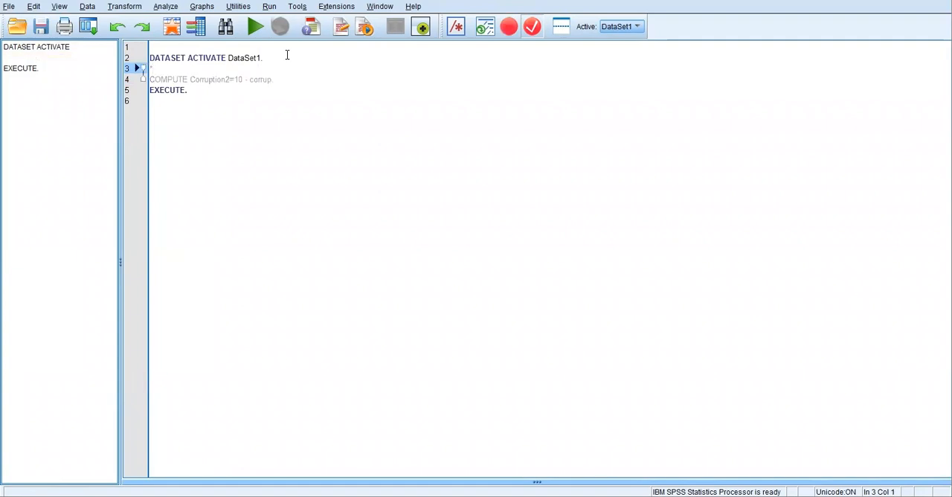
{"action": "type", "text": "we are recodings."}
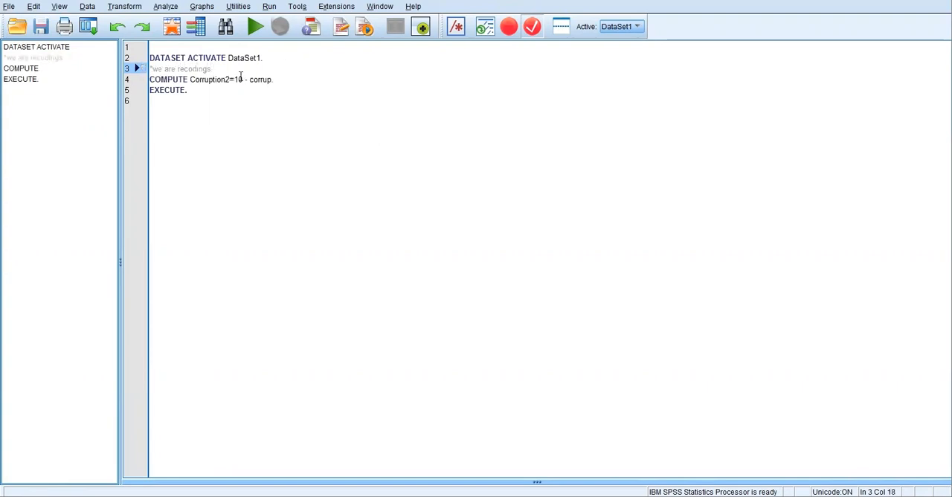
Run only the COMPUTE Corruption2 and EXECUTE lines of the syntax
{"action": "left_click", "coordinate": [216, 92]}
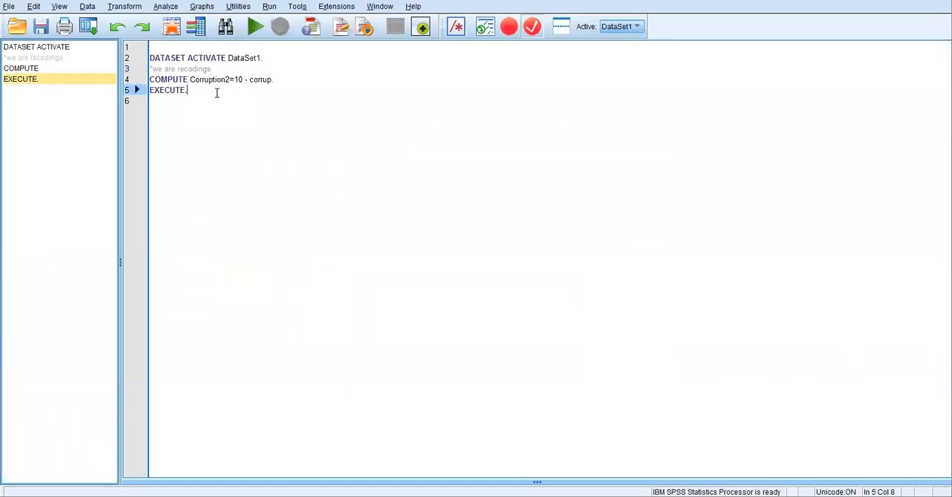
{"action": "left_click_drag", "start_coordinate": [216, 93], "coordinate": [149, 79]}
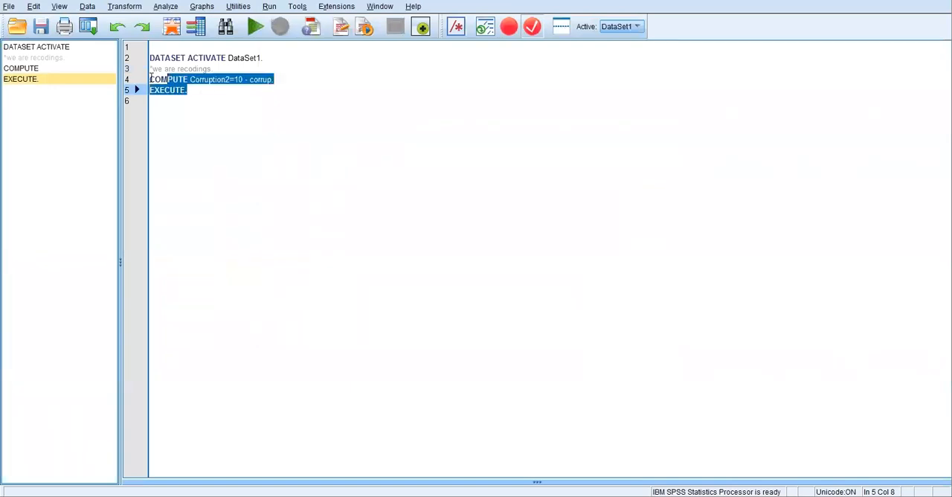
{"action": "left_click", "coordinate": [253, 28]}
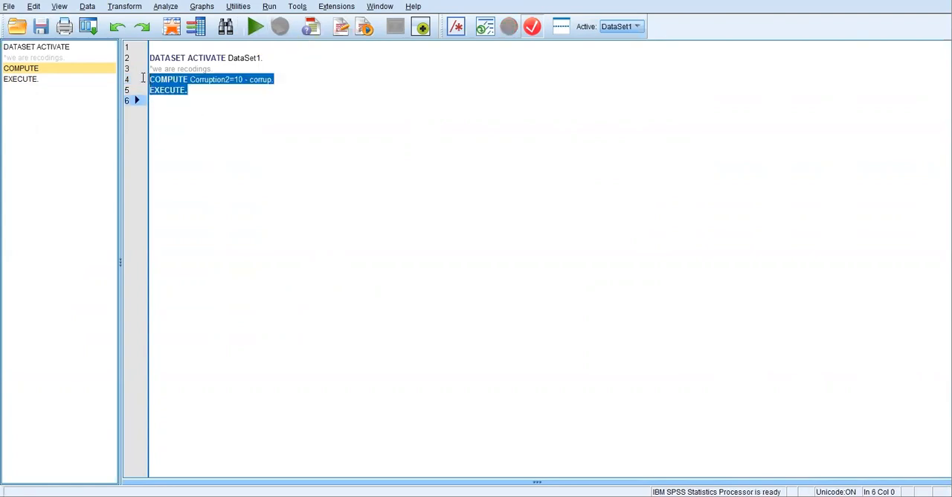
{"action": "left_click", "coordinate": [253, 30]}
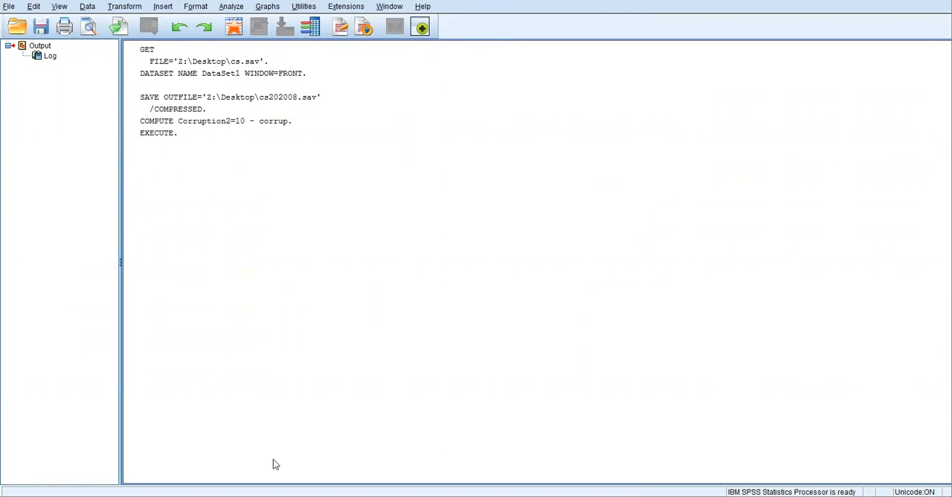
Switch to the cs202008.sav dataset window and examine the values of the new Corruption2 column
{"action": "mouse_move", "coordinate": [305, 495]}
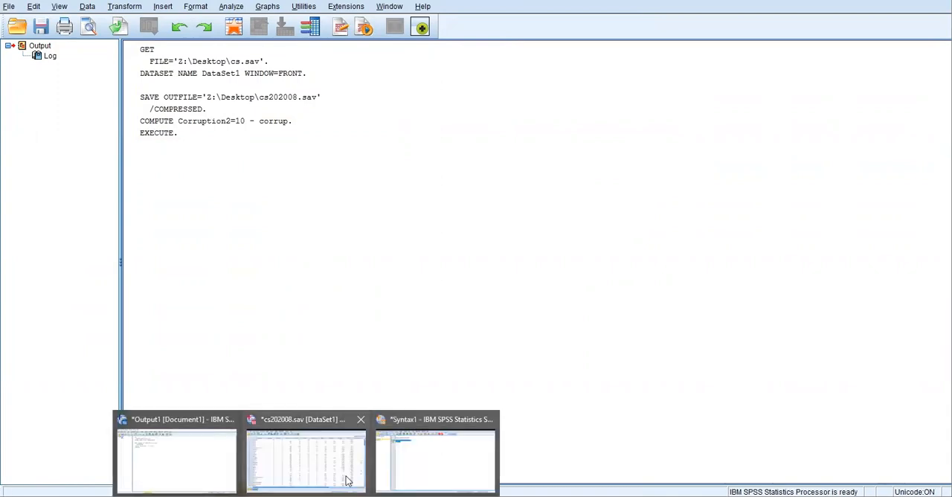
{"action": "mouse_move", "coordinate": [342, 454]}
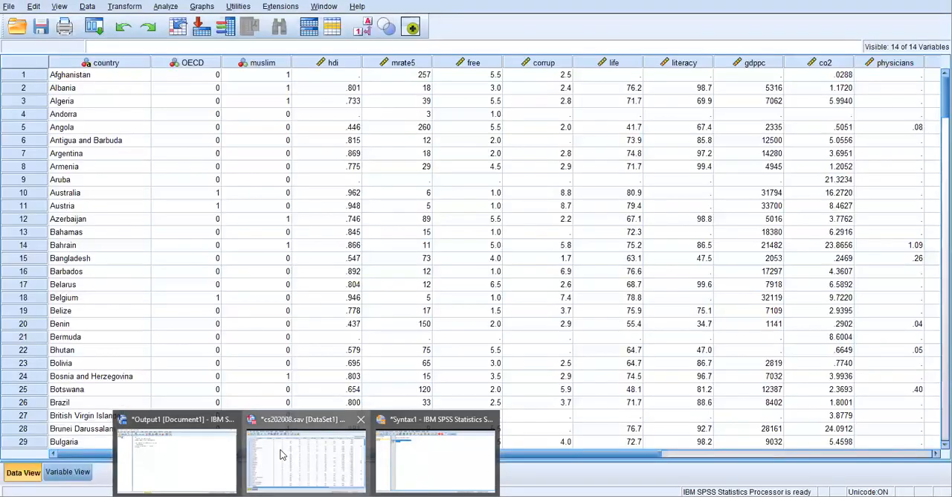
{"action": "left_click", "coordinate": [282, 454]}
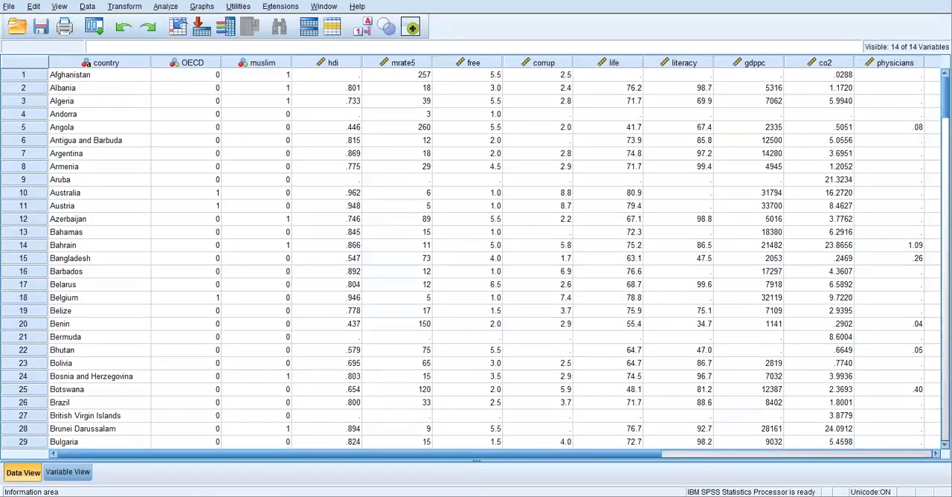
{"action": "left_click_drag", "start_coordinate": [192, 455], "coordinate": [417, 438]}
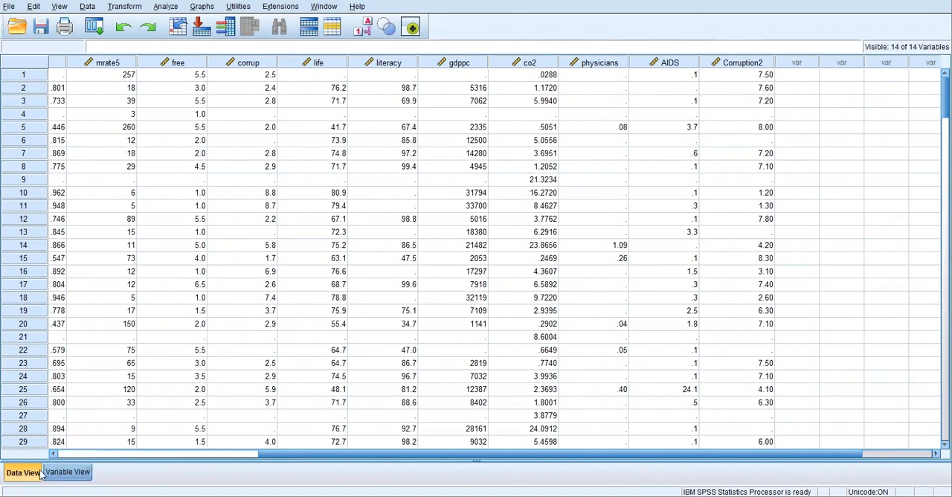
In the Variable View, set the number of decimals of Corruption2 to 1
{"action": "left_click", "coordinate": [64, 474]}
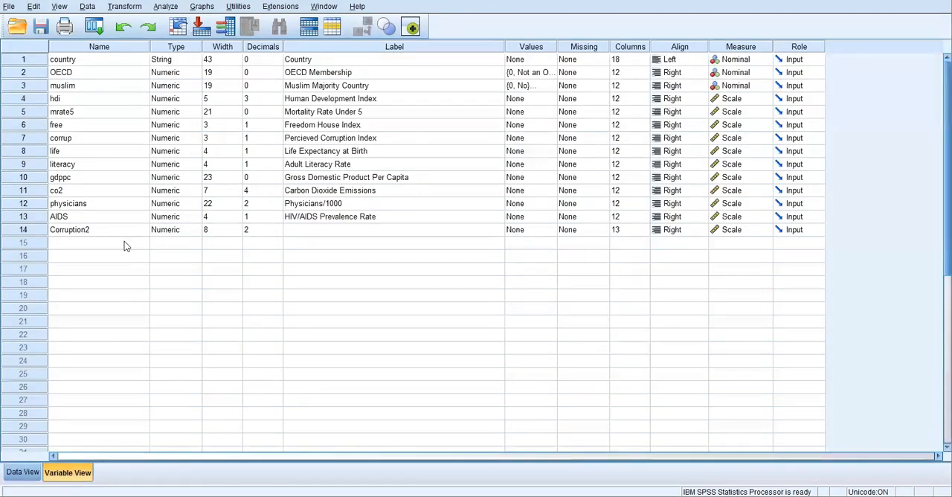
{"action": "left_click", "coordinate": [102, 232]}
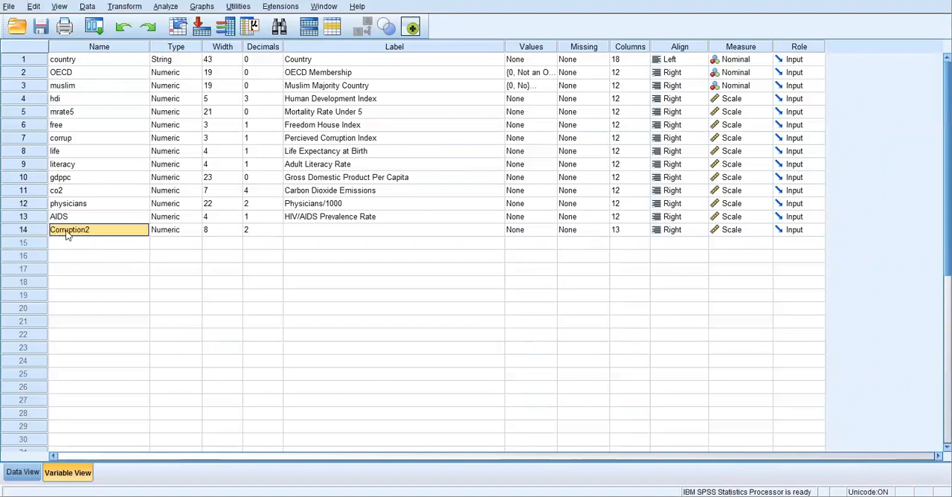
{"action": "left_click", "coordinate": [274, 232]}
{"action": "left_click", "coordinate": [278, 234]}
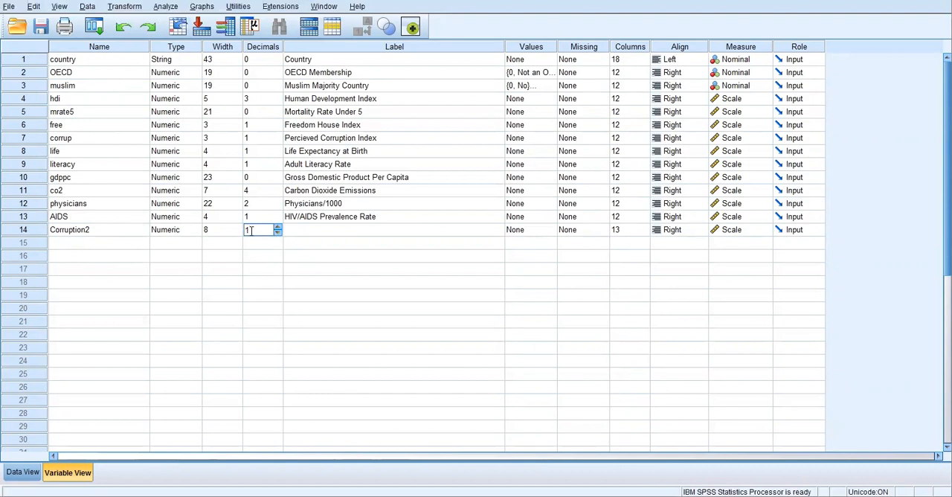
Label the Corruption2 variable "Percieved Corruption Recoded"
{"action": "left_click", "coordinate": [298, 235]}
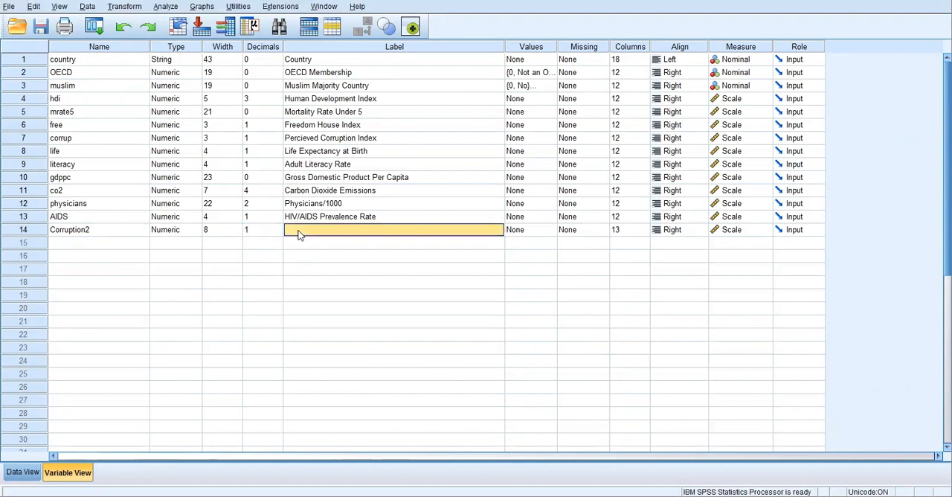
{"action": "type", "text": "Percieved"}
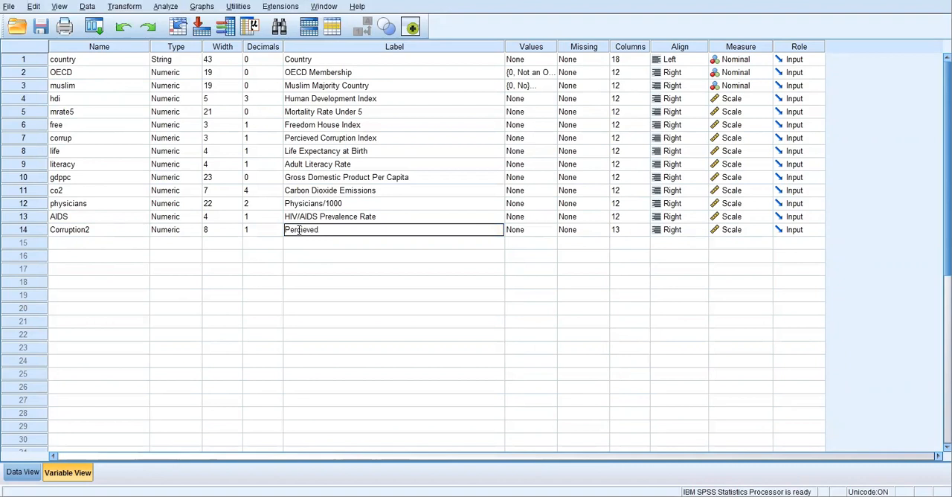
{"action": "type", "text": " Corruption Recoded"}
{"action": "left_click", "coordinate": [539, 282]}
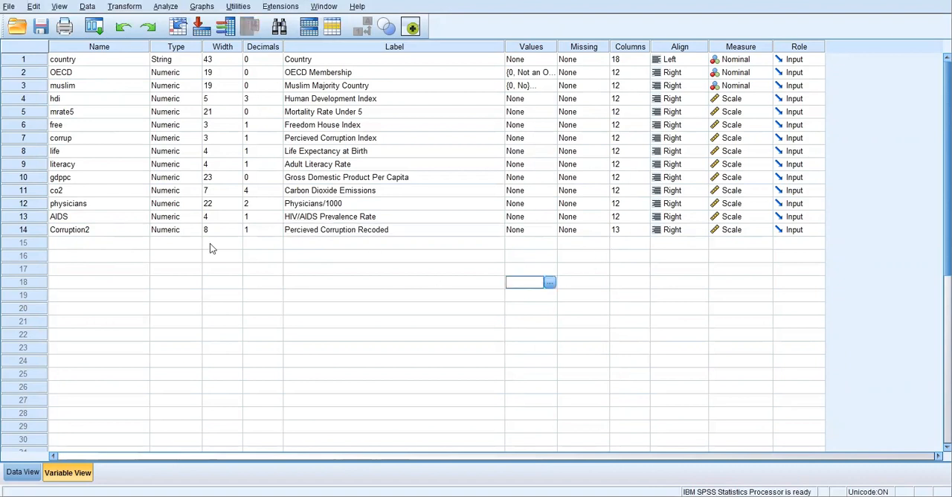
From the Data View, start a Recode into Different Variables with Corruption2 as the input variable
{"action": "left_click", "coordinate": [22, 472]}
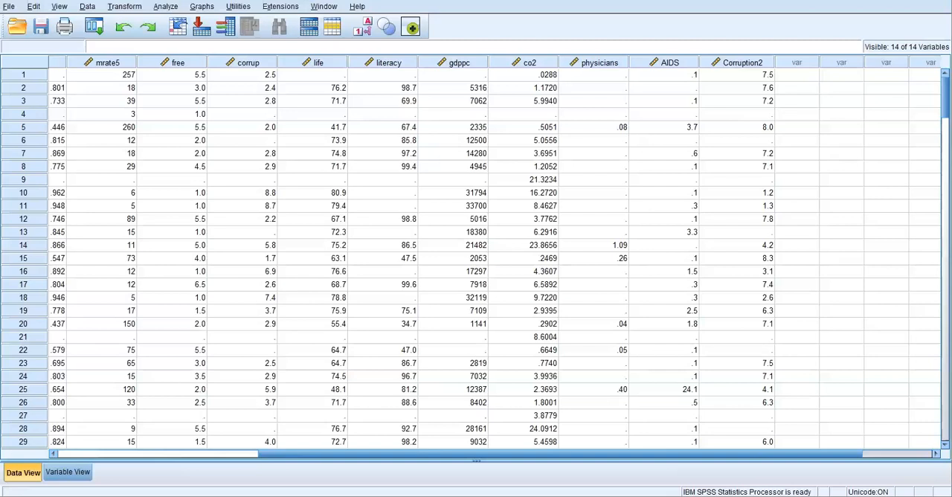
{"action": "left_click", "coordinate": [126, 7]}
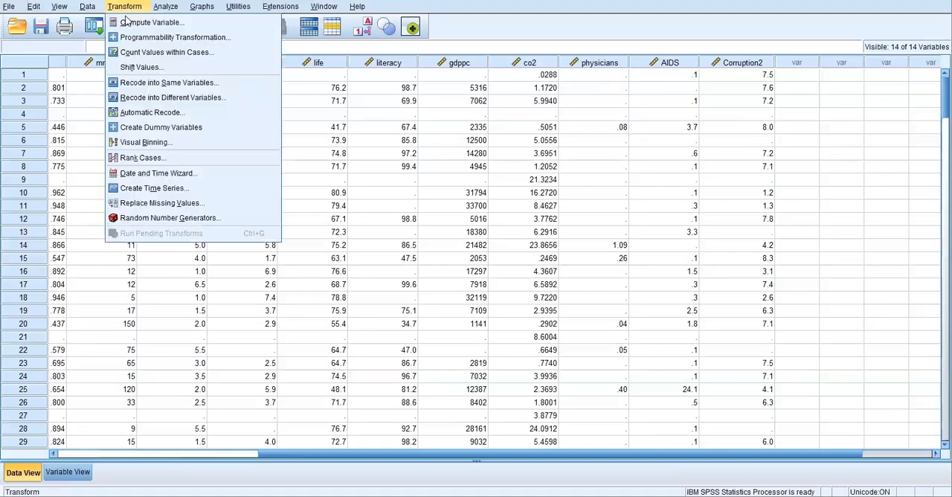
{"action": "left_click", "coordinate": [136, 102]}
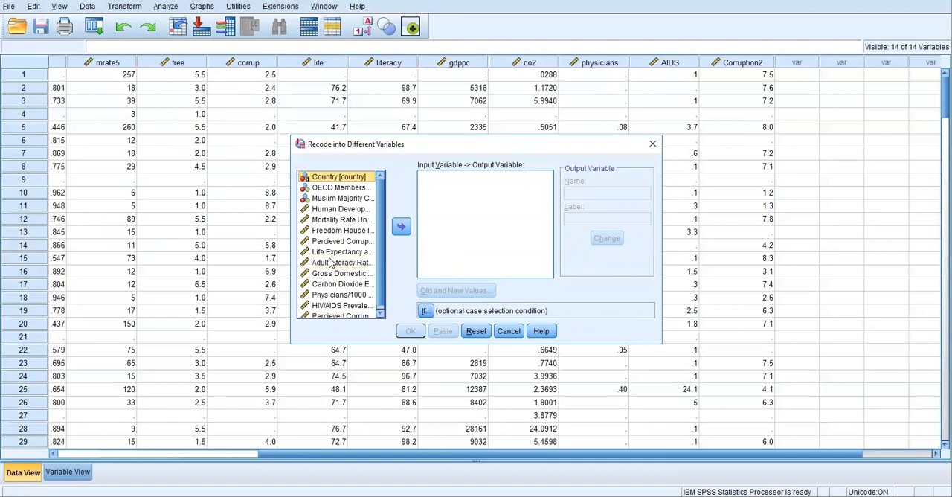
{"action": "scroll", "coordinate": [331, 253], "scroll_direction": "down", "scroll_amount": 1}
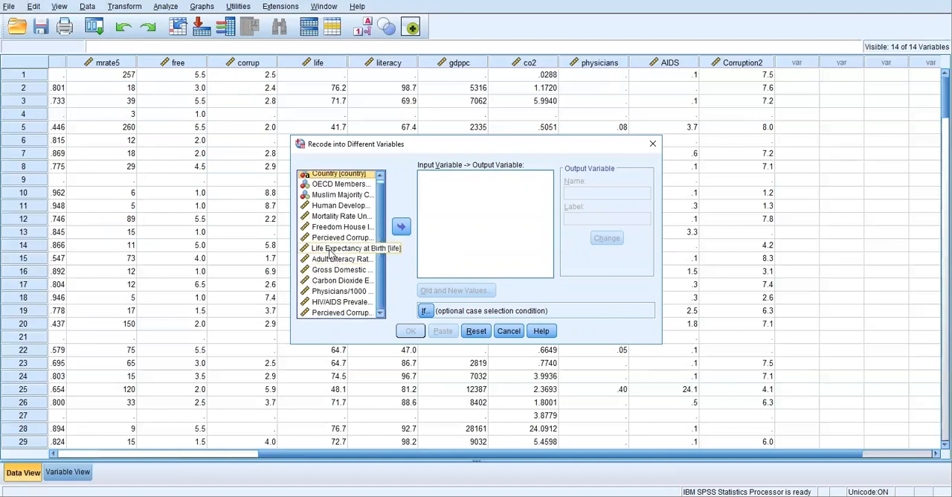
{"action": "left_click", "coordinate": [331, 312]}
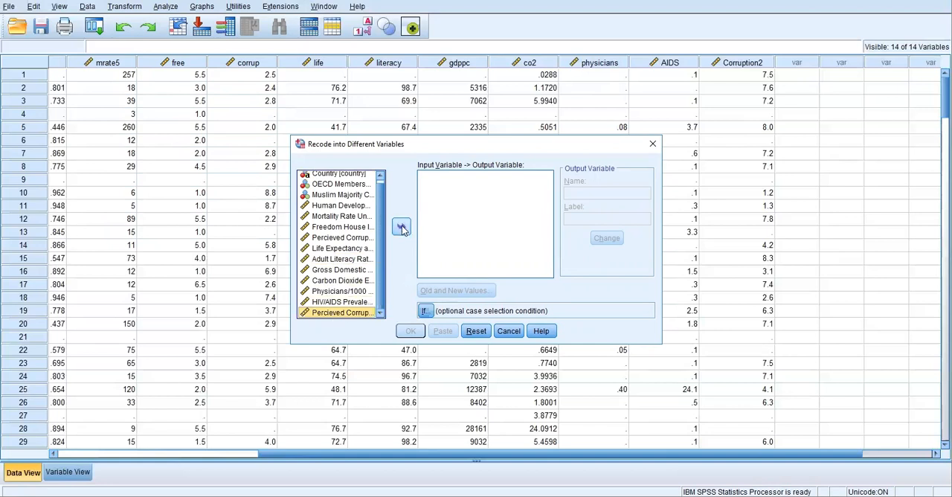
{"action": "left_click", "coordinate": [401, 227]}
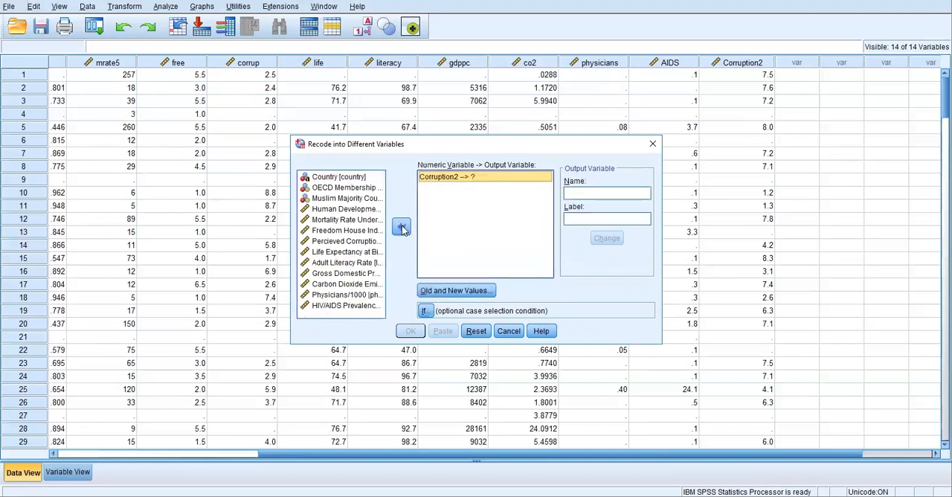
Name the output variable Corrupt_categ, label it "Corruption categorized low medium high equal spaces", and assign it to Corruption2
{"action": "left_click", "coordinate": [610, 193]}
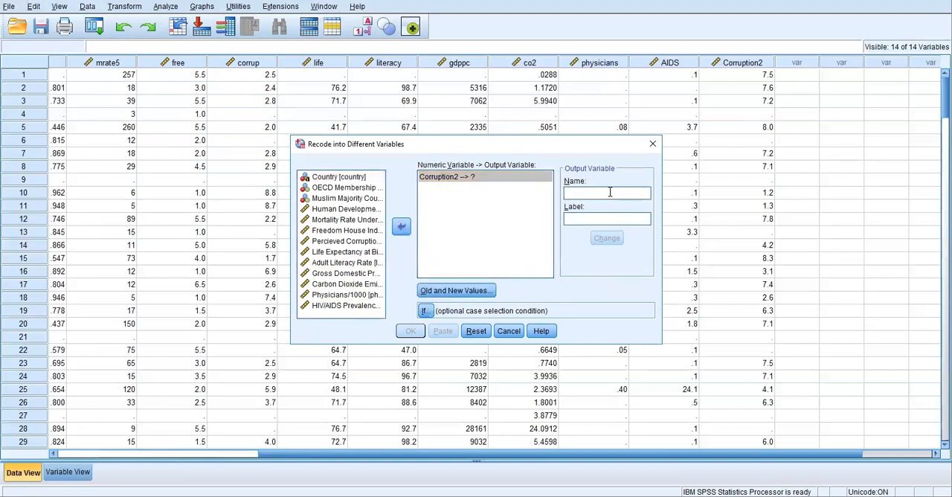
{"action": "type", "text": "Corrupt"}
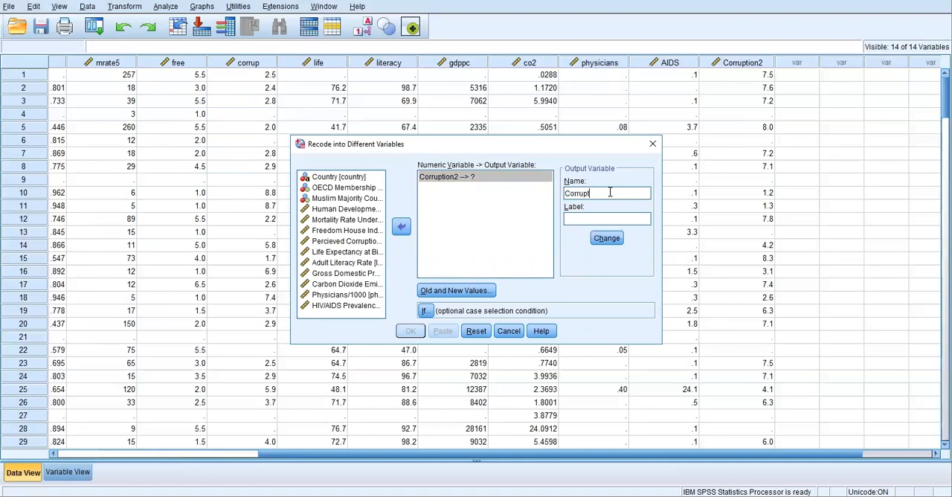
{"action": "type", "text": "eg"}
{"action": "left_click", "coordinate": [593, 218]}
{"action": "type", "text": "Corruption categorized"}
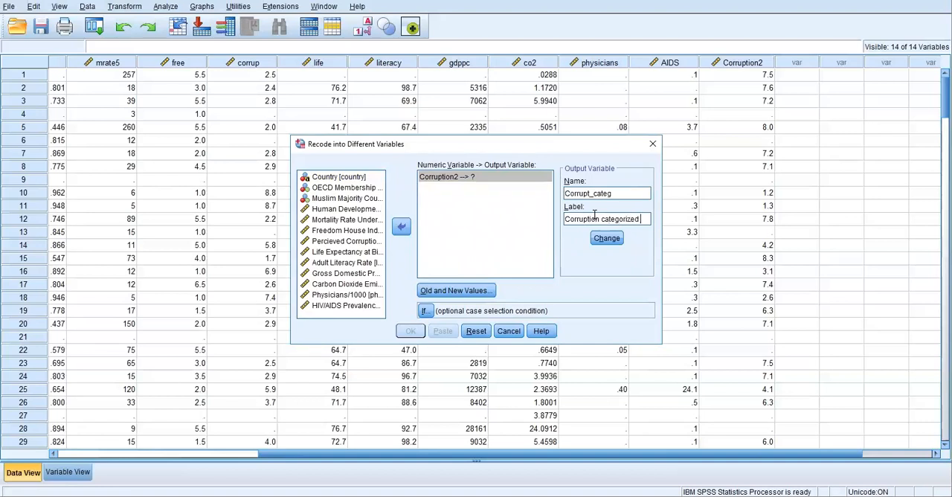
{"action": "type", "text": " low medium"}
{"action": "type", "text": " high equal"}
{"action": "type", "text": " spa"}
{"action": "type", "text": "ces"}
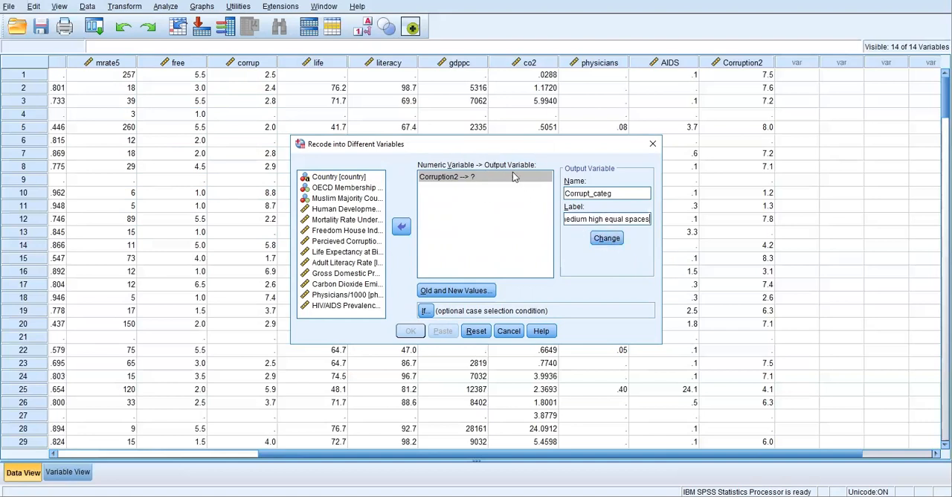
{"action": "left_click", "coordinate": [606, 239]}
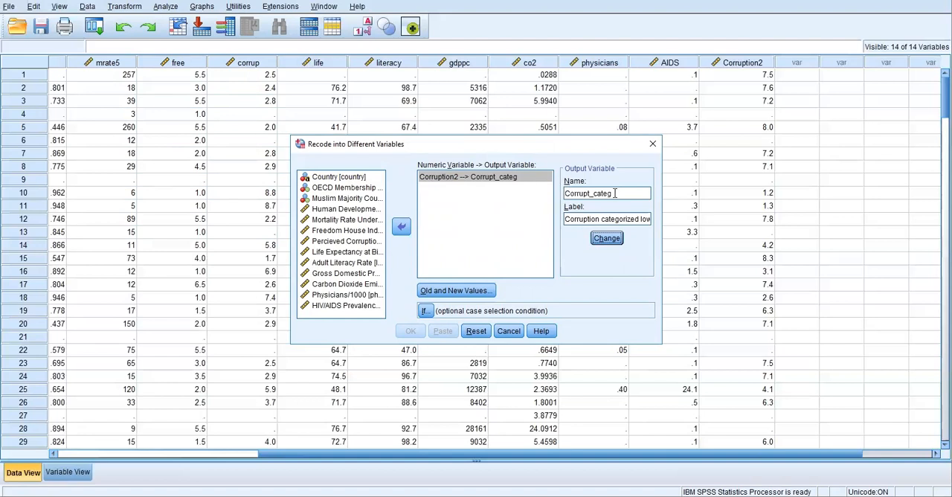
In the old and new values of the recode, add a rule turning the range lowest through 3.3 into 1
{"action": "left_click", "coordinate": [438, 291]}
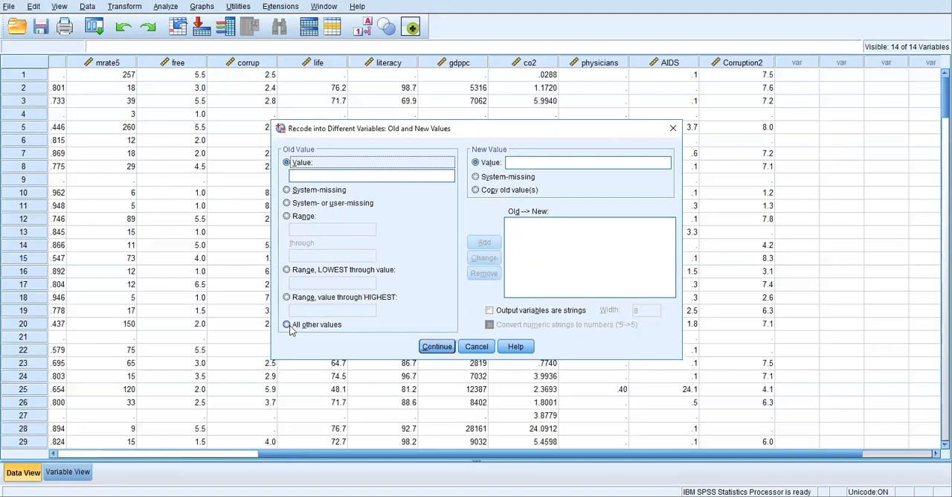
{"action": "left_click", "coordinate": [287, 270]}
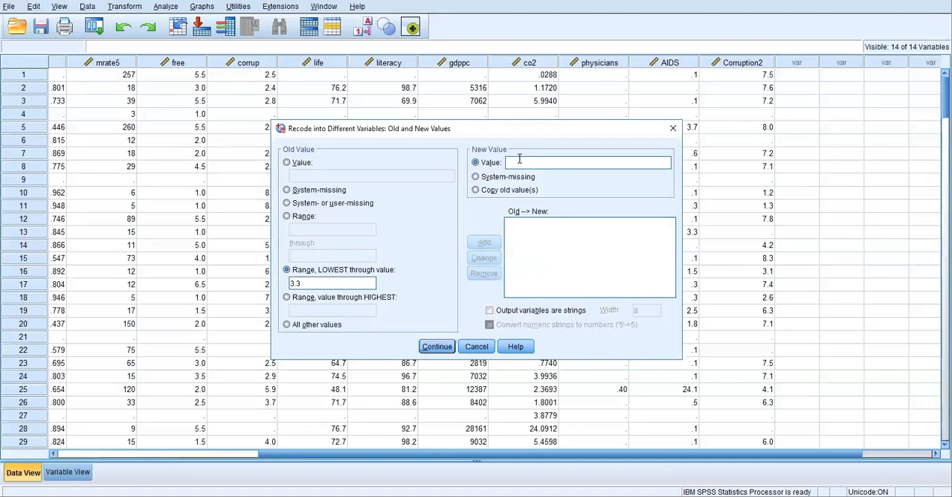
{"action": "left_click", "coordinate": [519, 161]}
{"action": "type", "text": "1"}
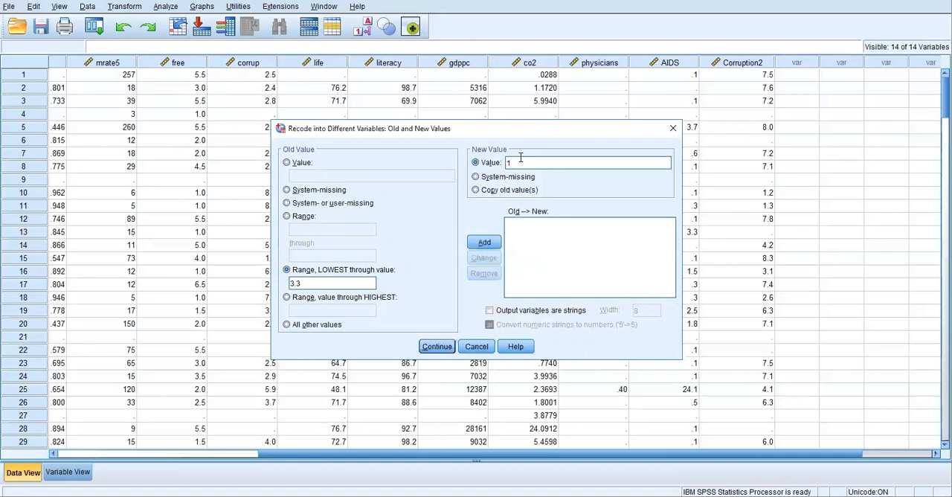
{"action": "left_click", "coordinate": [484, 242]}
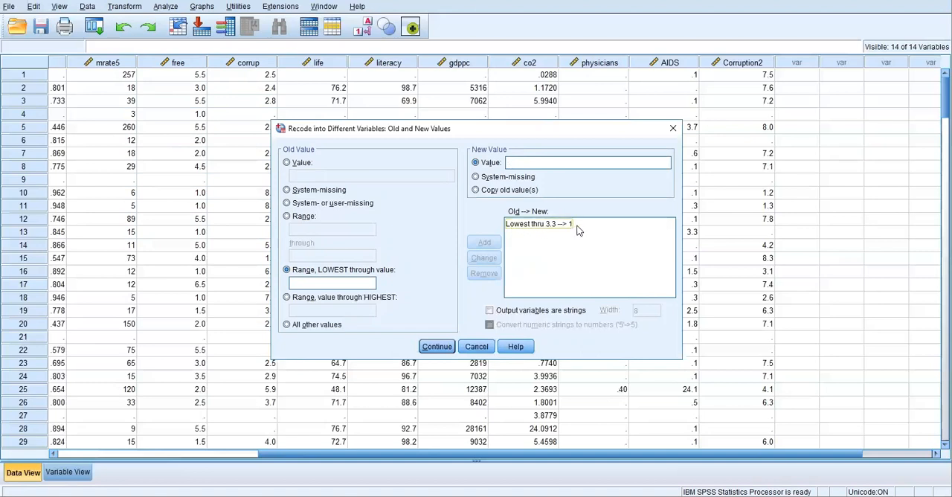
Add a recode rule turning the range 3.31 through 6.6 into 2
{"action": "left_click", "coordinate": [287, 217]}
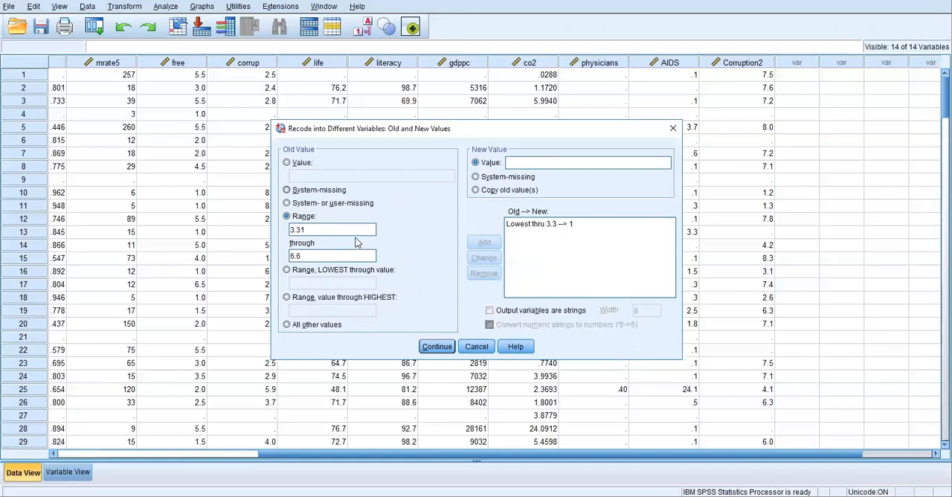
{"action": "left_click", "coordinate": [512, 164]}
{"action": "type", "text": "2"}
{"action": "left_click", "coordinate": [484, 242]}
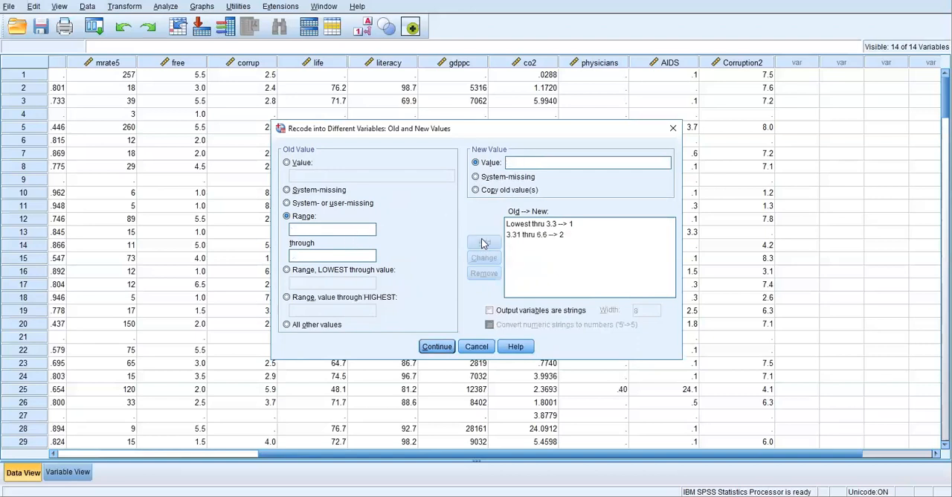
Add a recode rule turning the range 6.61 through highest into 3, and run the recode
{"action": "left_click", "coordinate": [287, 297]}
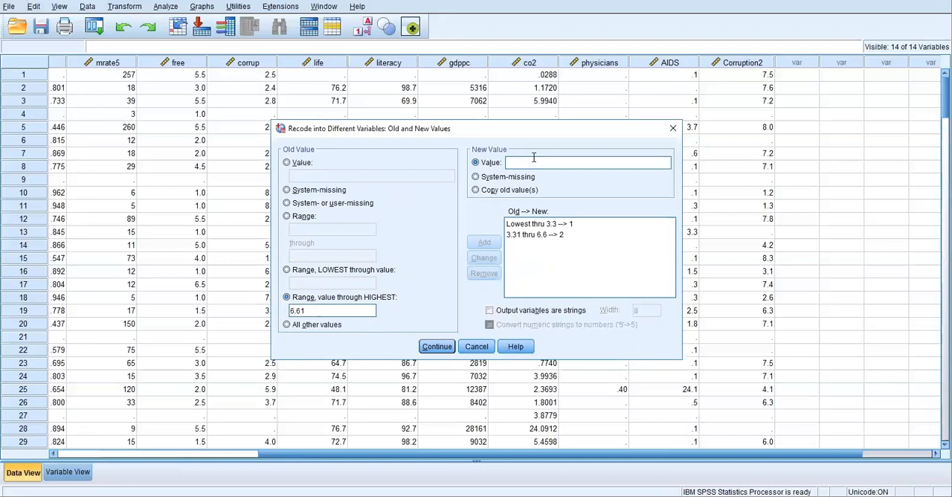
{"action": "type", "text": "3"}
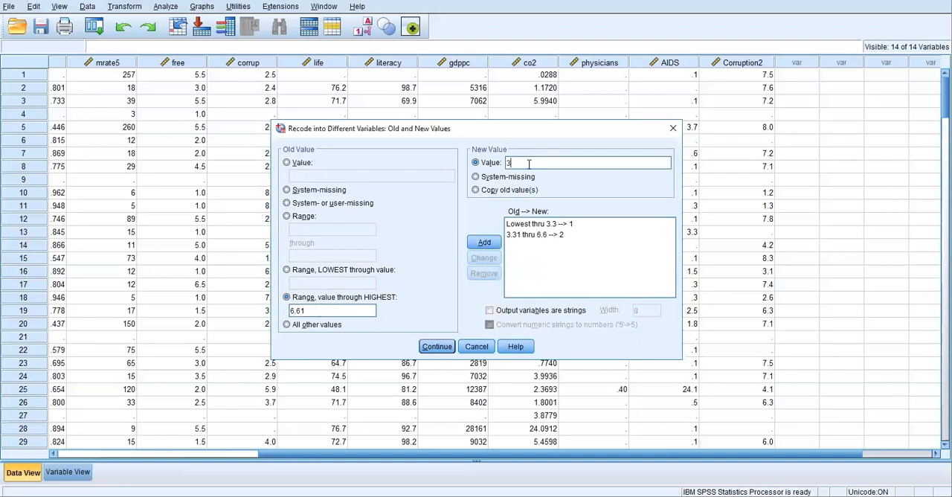
{"action": "left_click", "coordinate": [484, 243]}
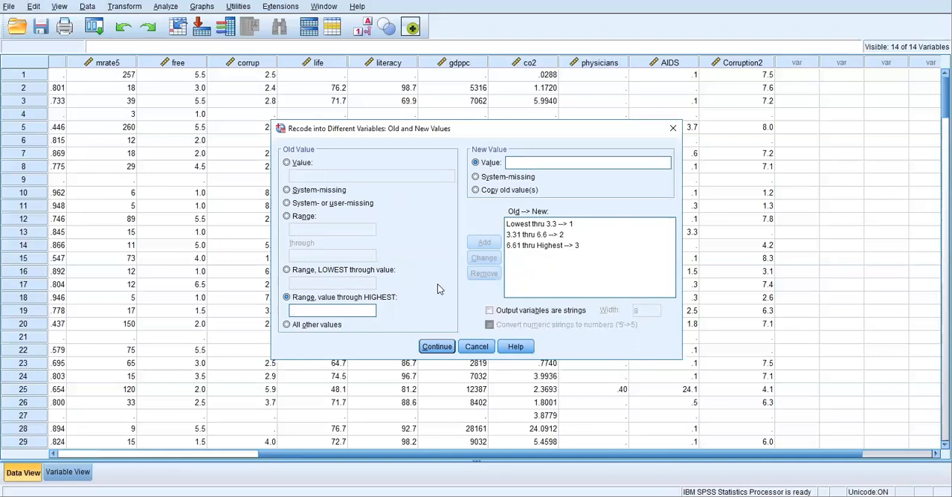
{"action": "left_click", "coordinate": [433, 347]}
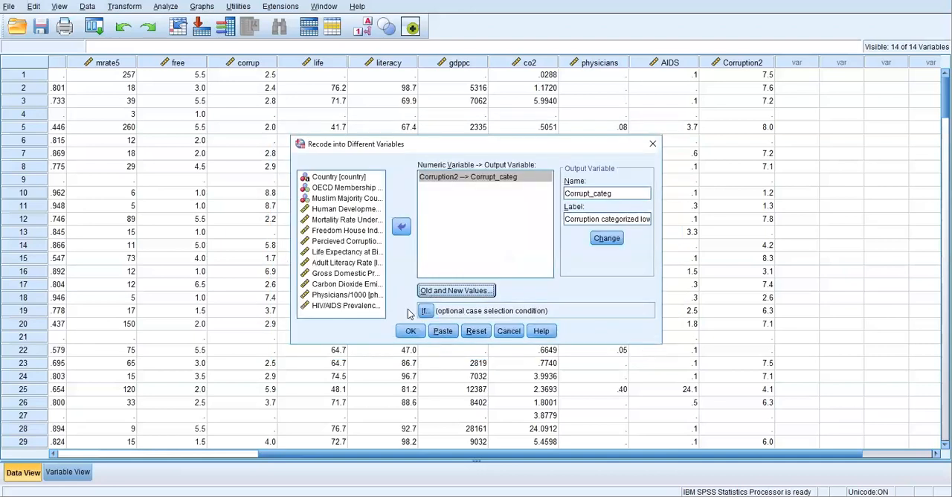
{"action": "left_click", "coordinate": [406, 331]}
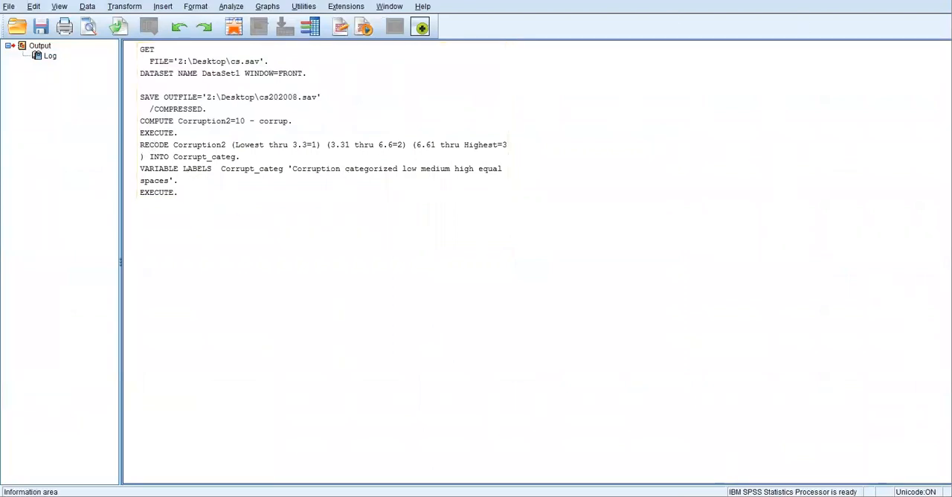
Return to the data set and compare the missing case in row 4 across Corruption2 and Corrupt_categ
{"action": "mouse_move", "coordinate": [281, 461]}
{"action": "left_click", "coordinate": [314, 459]}
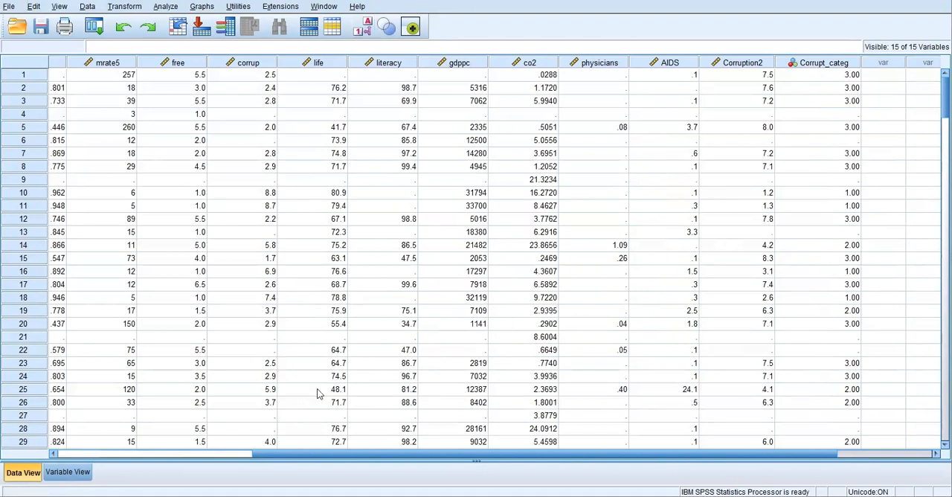
{"action": "left_click", "coordinate": [769, 114]}
{"action": "left_click", "coordinate": [844, 116]}
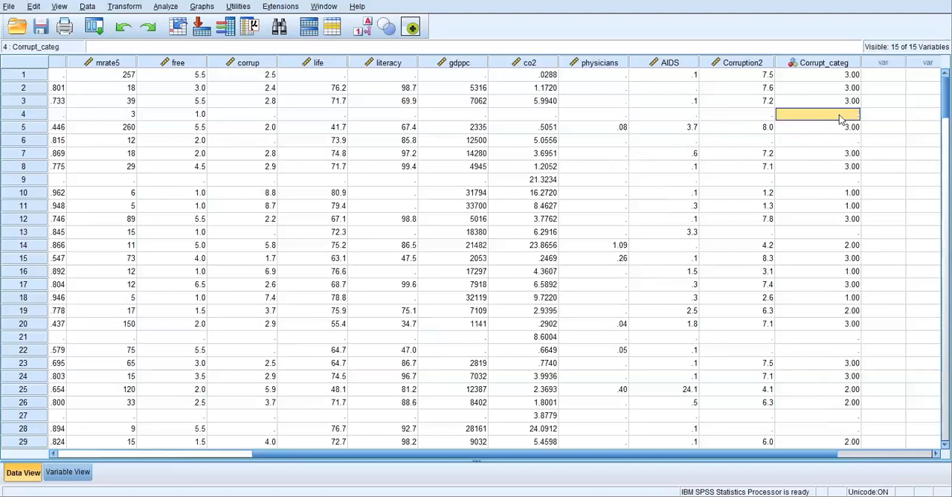
{"action": "left_click", "coordinate": [734, 112]}
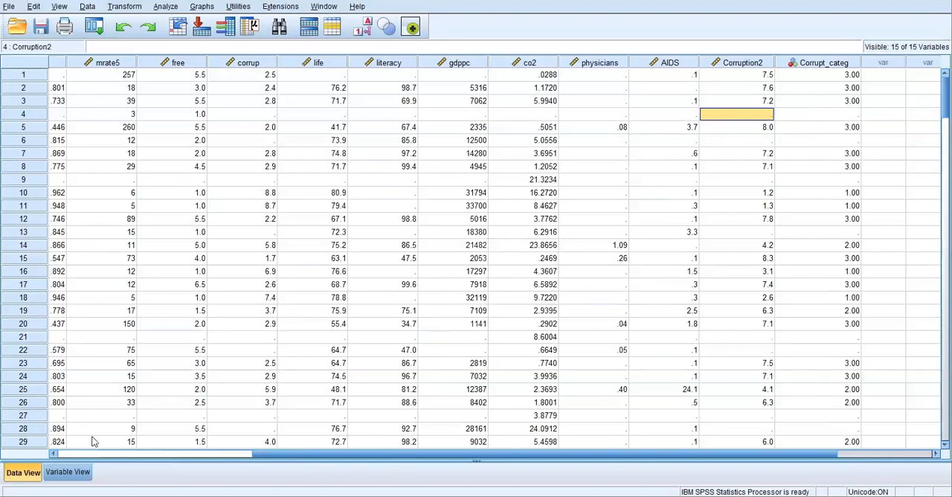
In the Variable View, open the value labels of Corrupt_categ and add the label "Low Corruption" for value 1
{"action": "left_click", "coordinate": [73, 472]}
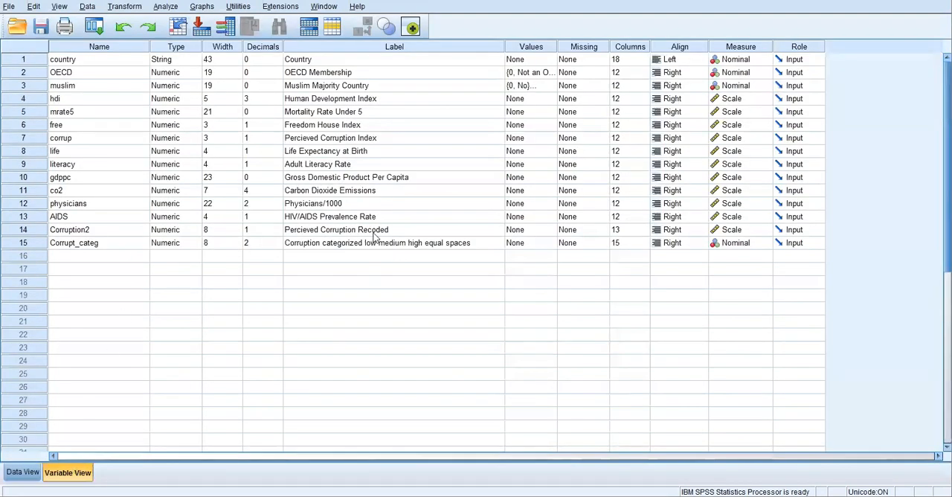
{"action": "left_click", "coordinate": [532, 243]}
{"action": "left_click", "coordinate": [549, 244]}
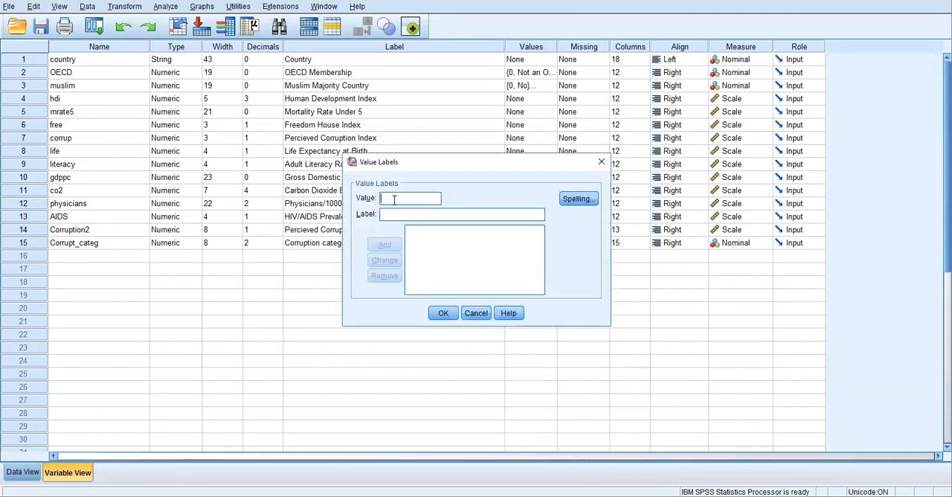
{"action": "left_click", "coordinate": [391, 215]}
{"action": "type", "text": "Low Corruption"}
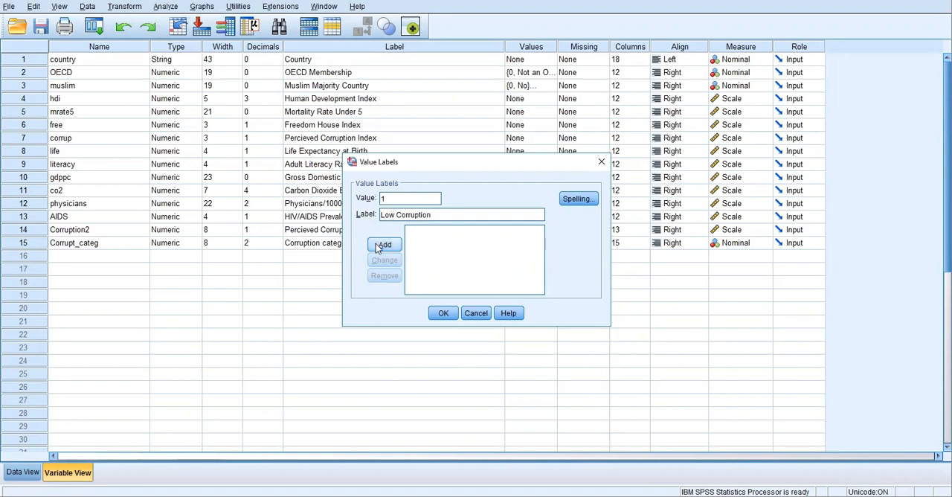
{"action": "left_click", "coordinate": [384, 245]}
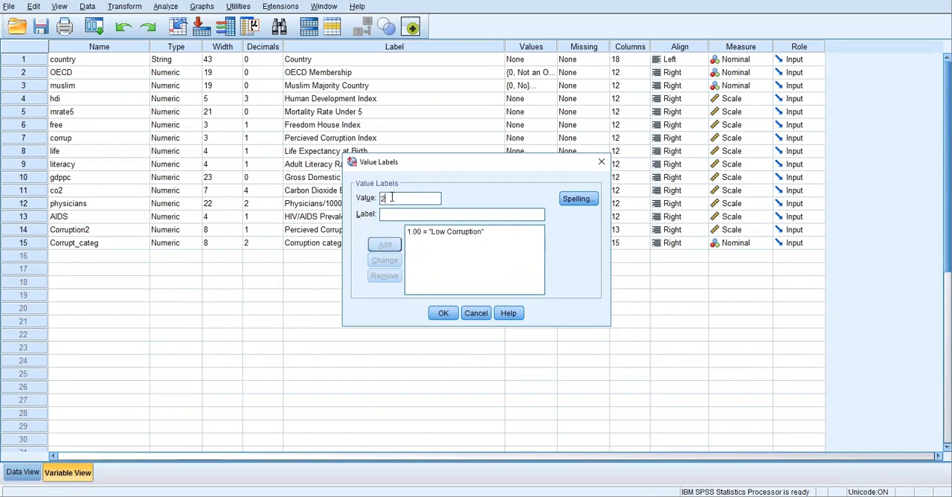
Add the value label "Medium Corruption" for value 2 of Corrupt_categ
{"action": "type", "text": "Medium Corruption"}
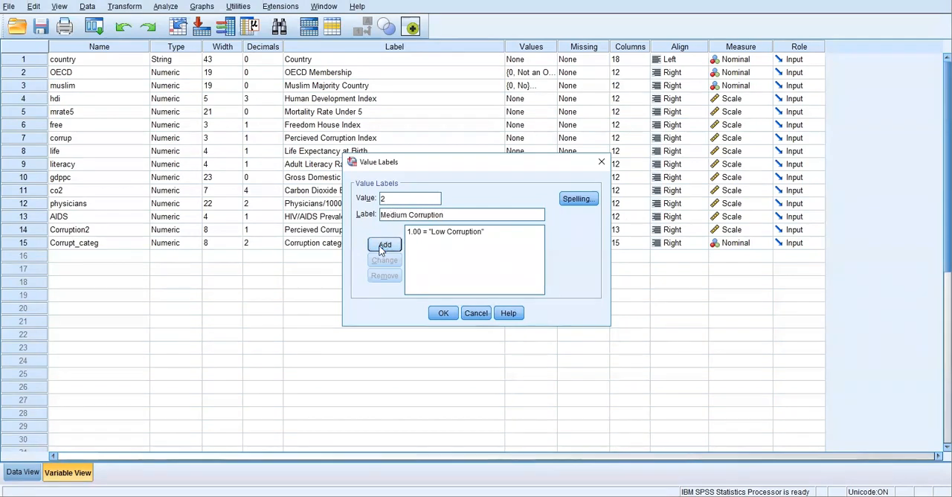
{"action": "left_click", "coordinate": [385, 244]}
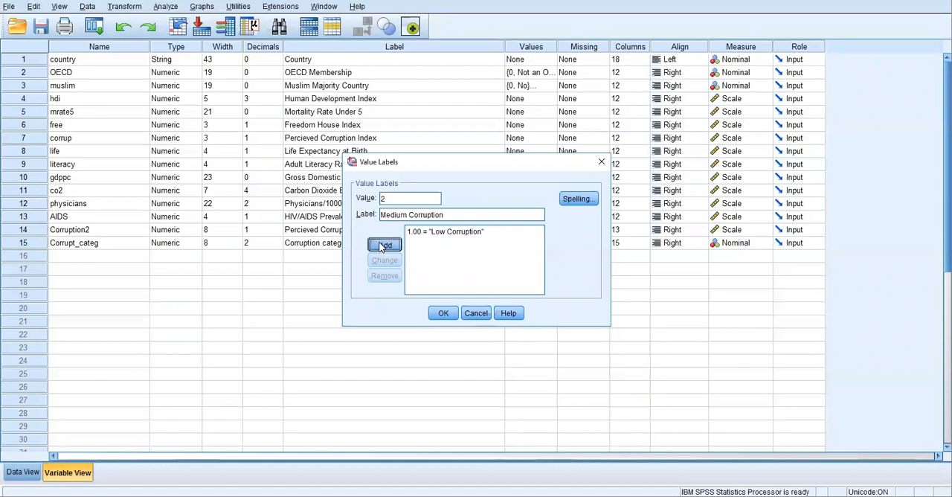
Add the value label "High Corruption" for value 3 and apply the value labels to Corrupt_categ
{"action": "type", "text": "3"}
{"action": "left_click", "coordinate": [388, 214]}
{"action": "type", "text": "High"}
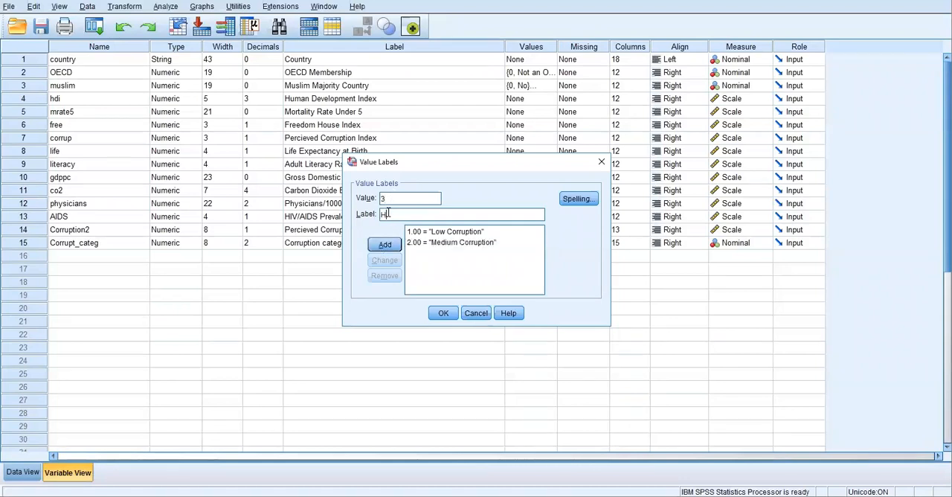
{"action": "type", "text": " Corruption"}
{"action": "left_click", "coordinate": [384, 245]}
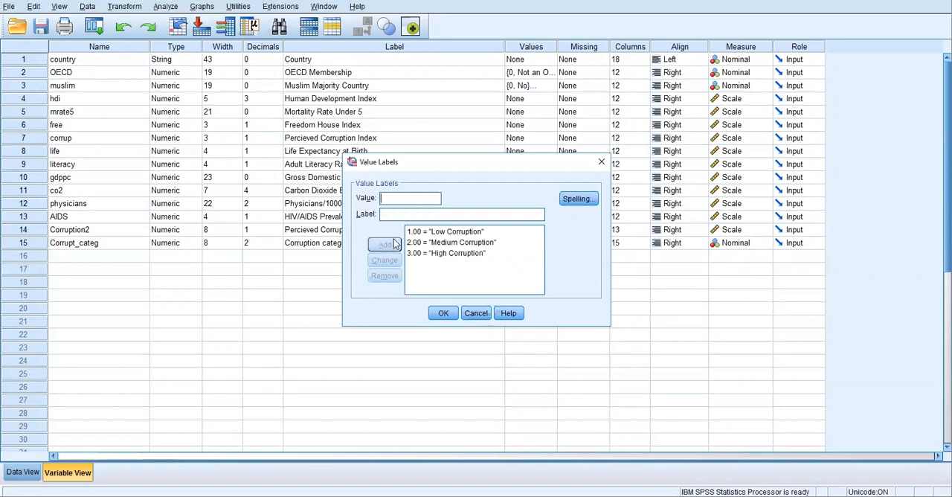
{"action": "left_click", "coordinate": [442, 315]}
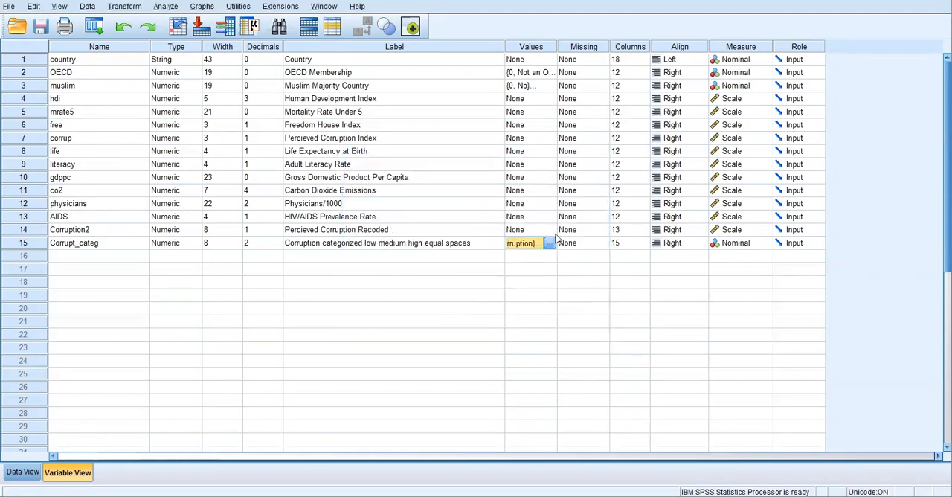
Switch to the Data View and display value labels instead of the numeric codes
{"action": "left_click", "coordinate": [441, 270]}
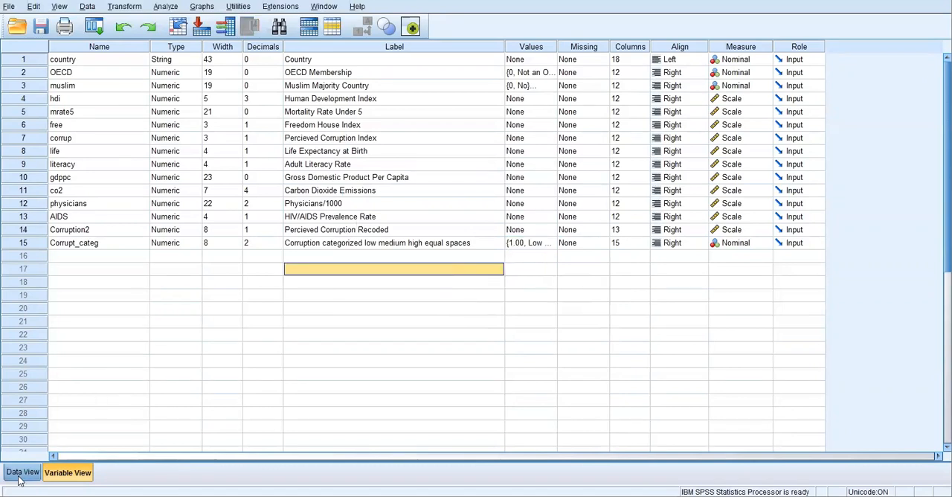
{"action": "left_click", "coordinate": [24, 472]}
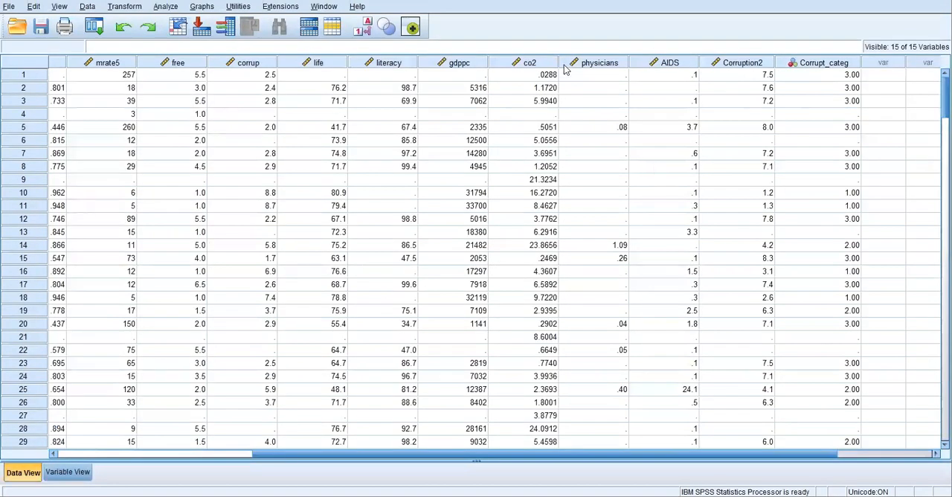
{"action": "left_click", "coordinate": [362, 28]}
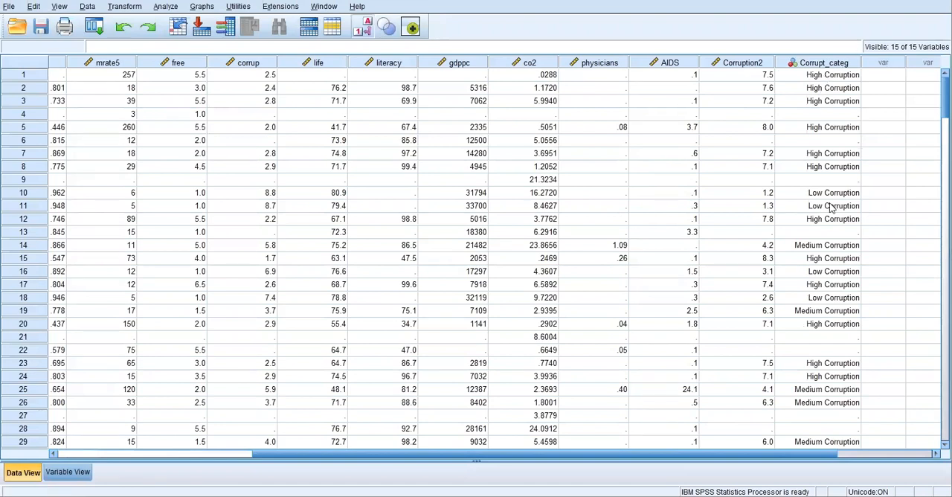